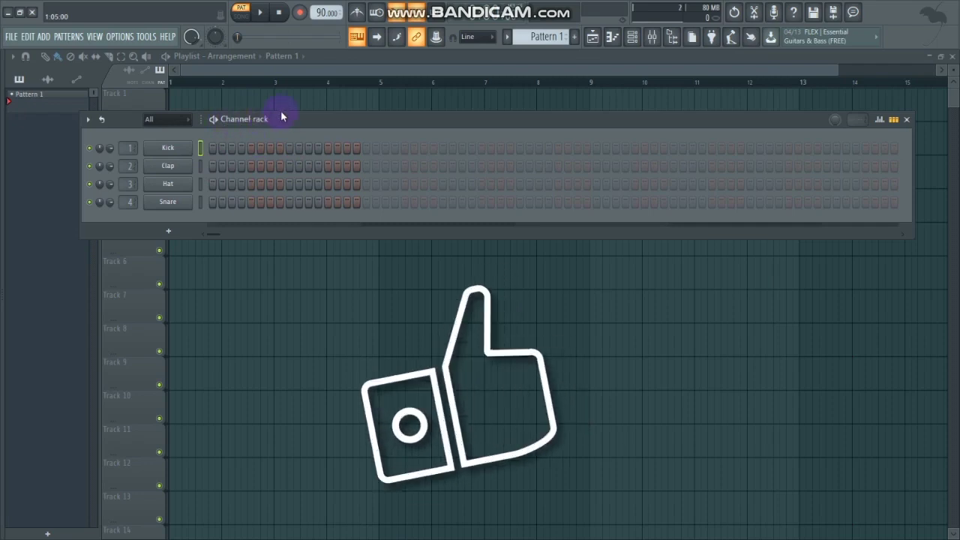
Step: Move the Channel rack window up over the first tracks of the playlist
drag(251, 121, 282, 116)
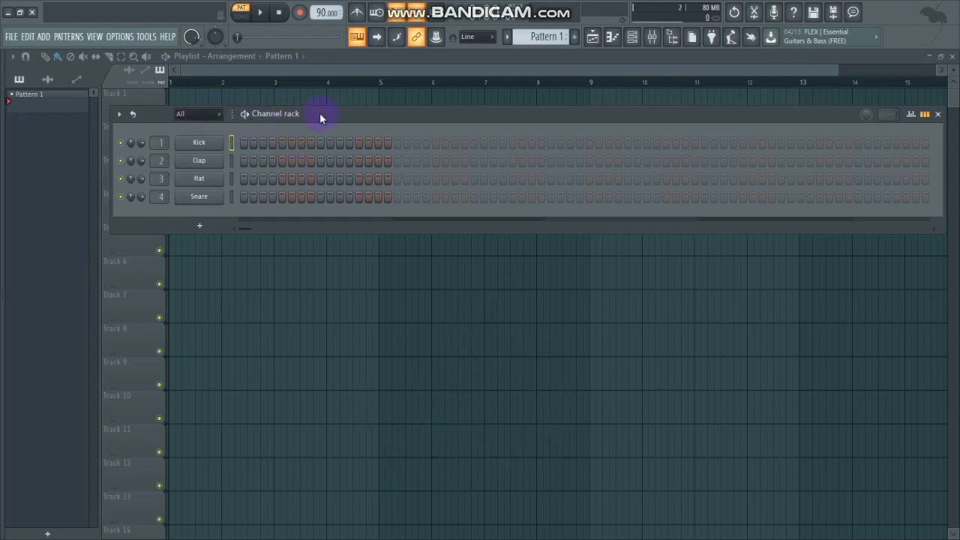
drag(320, 112, 367, 113)
drag(460, 108, 356, 61)
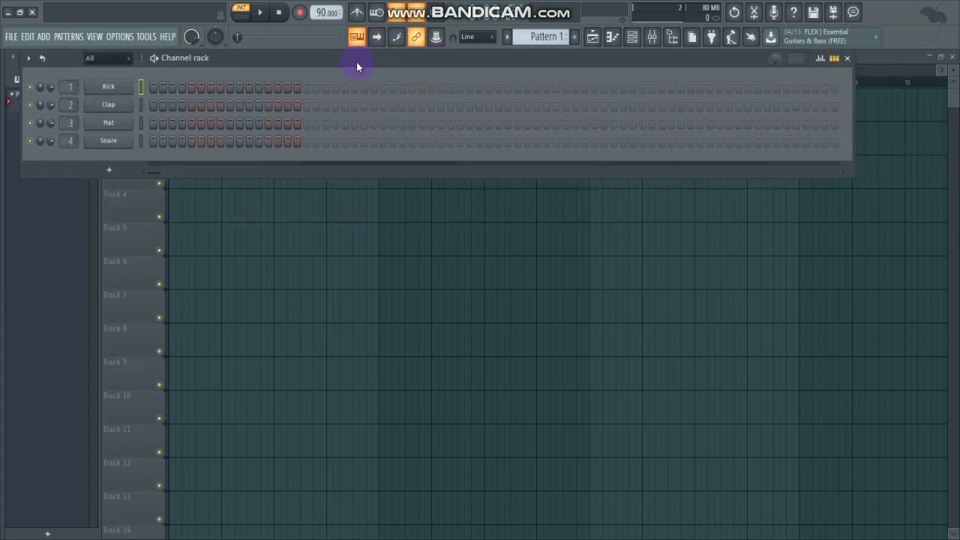
drag(559, 73, 417, 58)
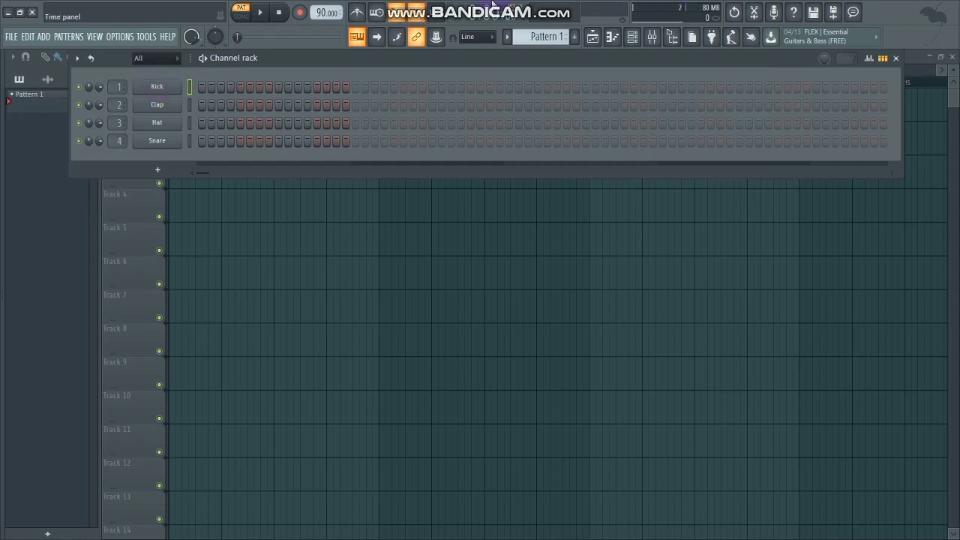
drag(288, 66, 344, 71)
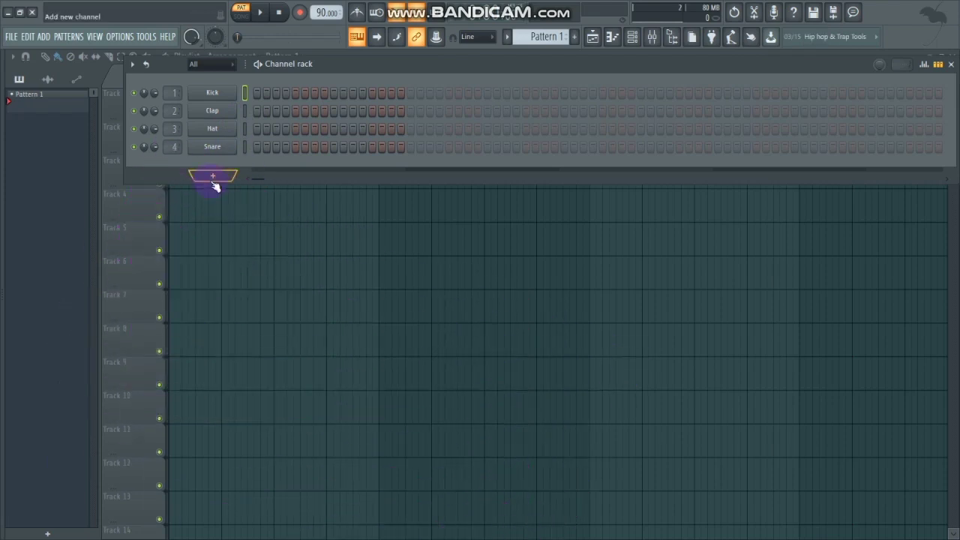
Step: Add a Sawer synth channel to the Channel rack and audition its MC Chains preset with a few notes
click(213, 180)
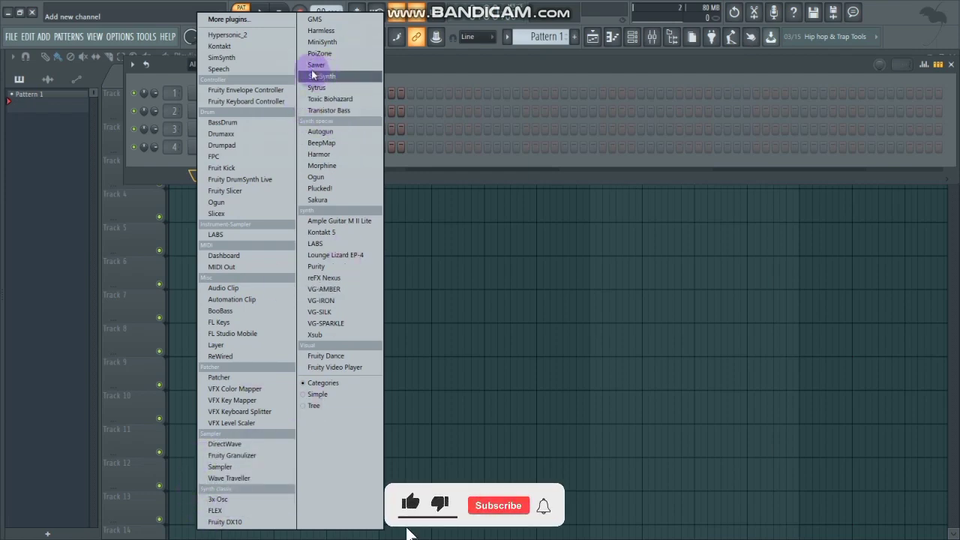
click(351, 67)
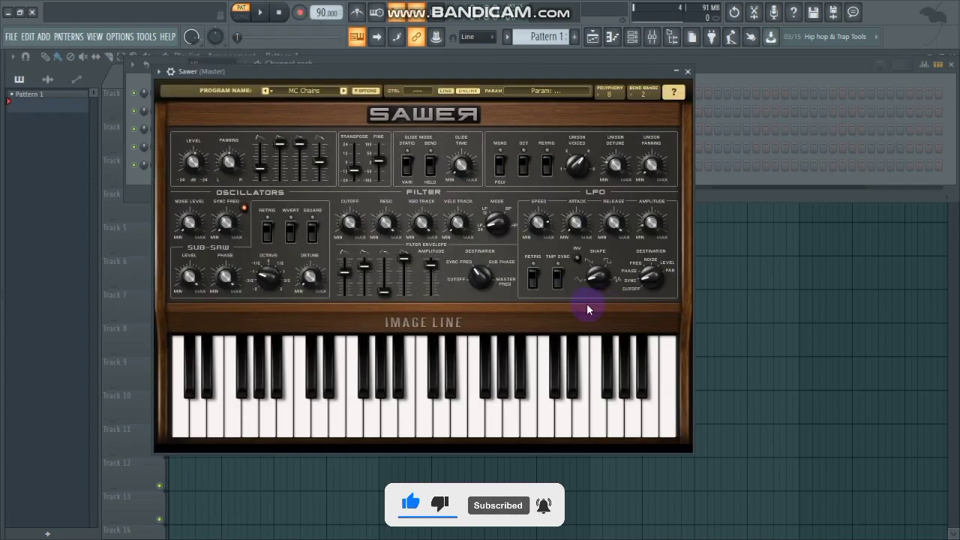
click(444, 425)
click(548, 422)
click(460, 433)
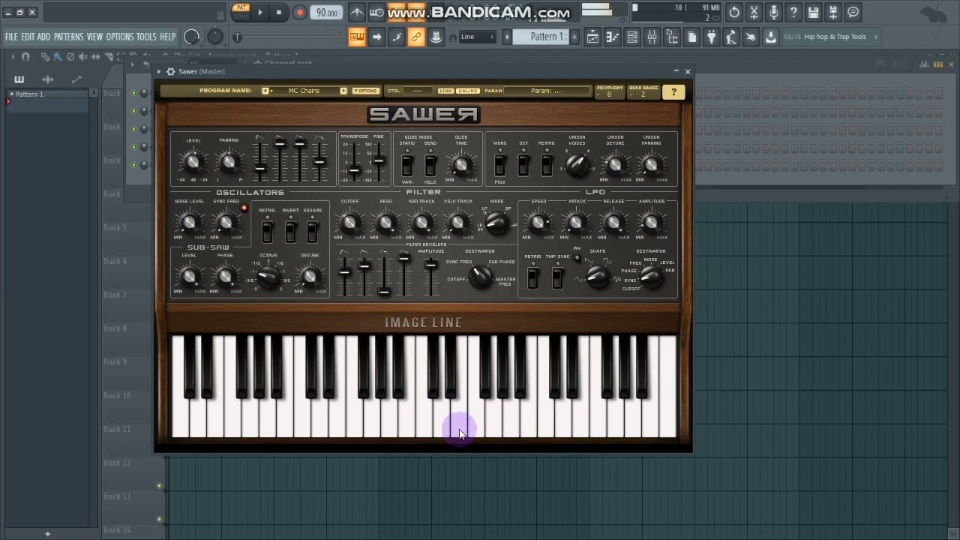
click(478, 427)
click(511, 431)
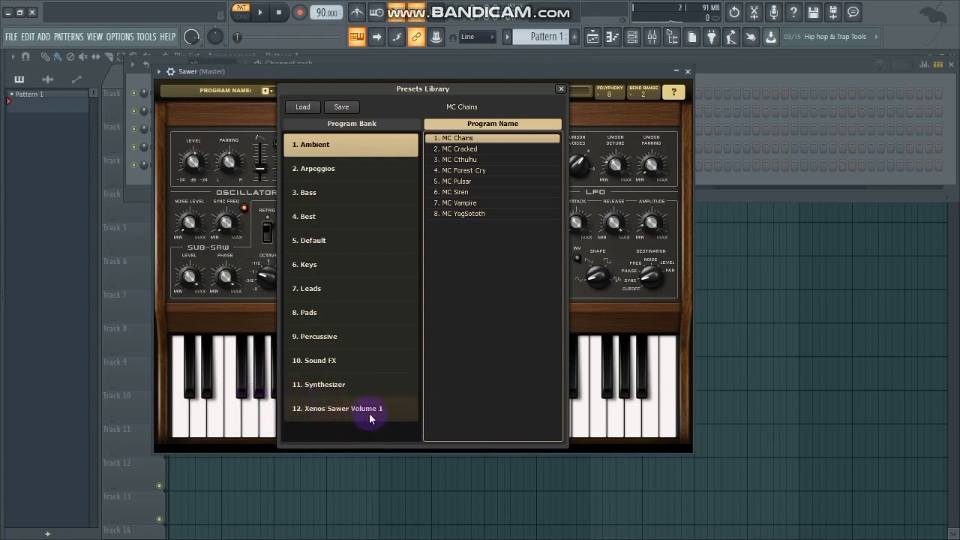
Step: Load the LD Classic Gangsta preset from Sawer's Xenos Sawer Volume 1 bank
click(327, 409)
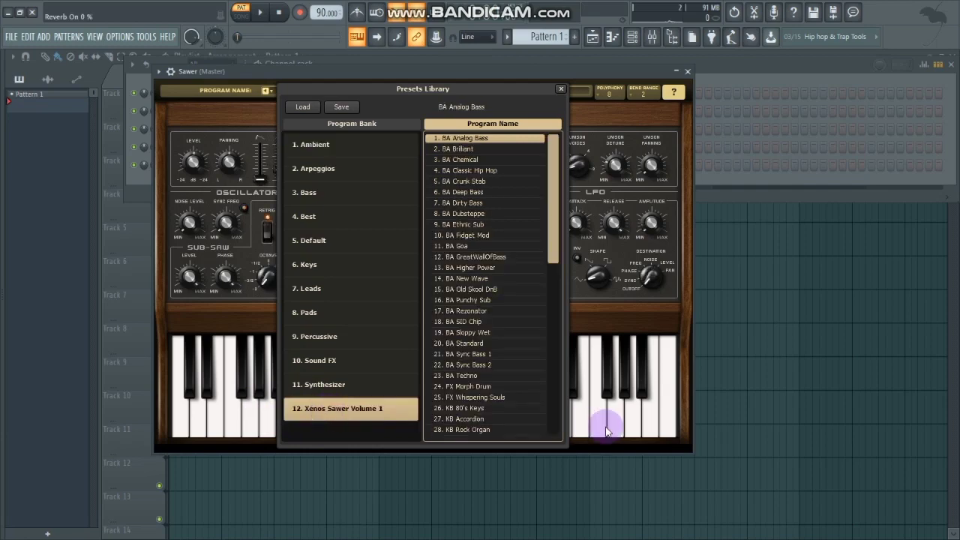
scroll(466, 367, down, 6)
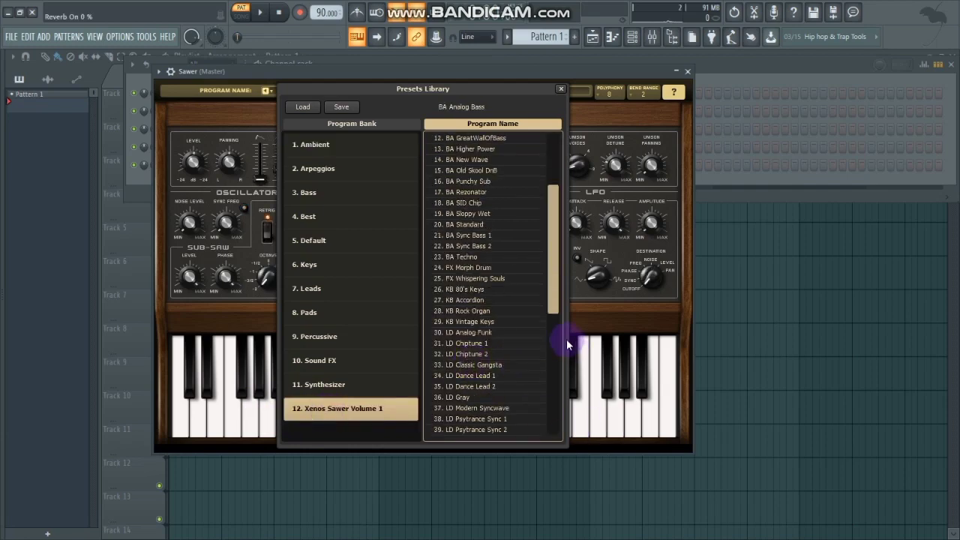
scroll(506, 373, down, 3)
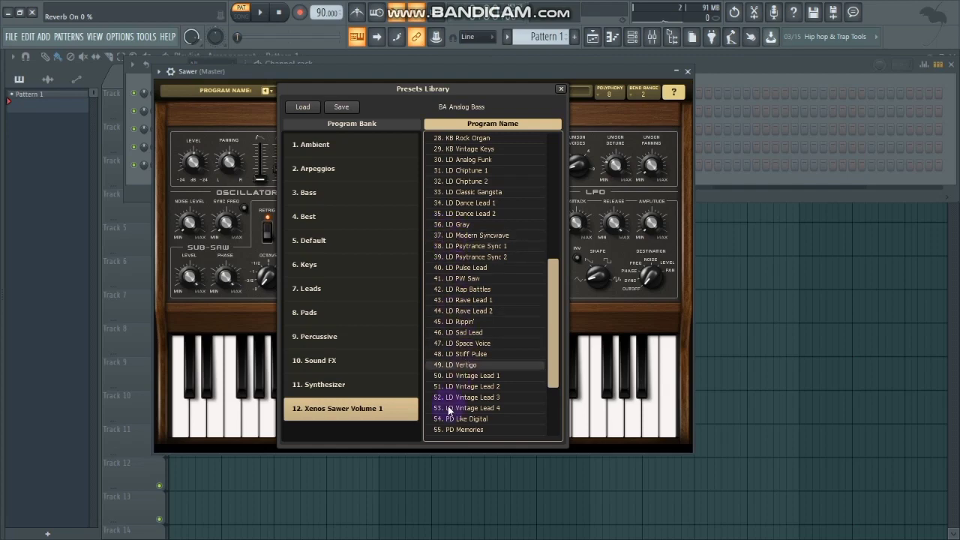
click(465, 197)
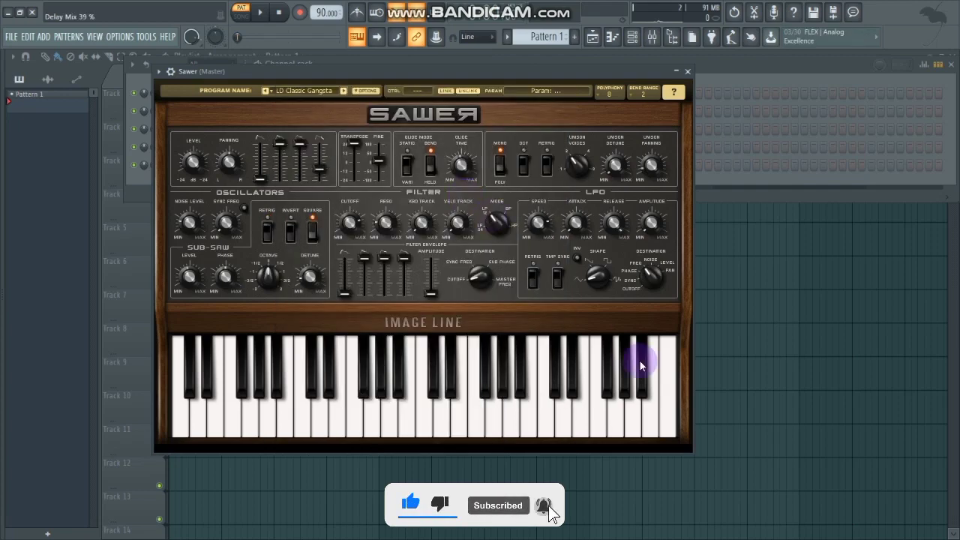
Step: Audition the LD Classic Gangsta preset by playing single notes and a short melody on Sawer
click(630, 423)
click(609, 425)
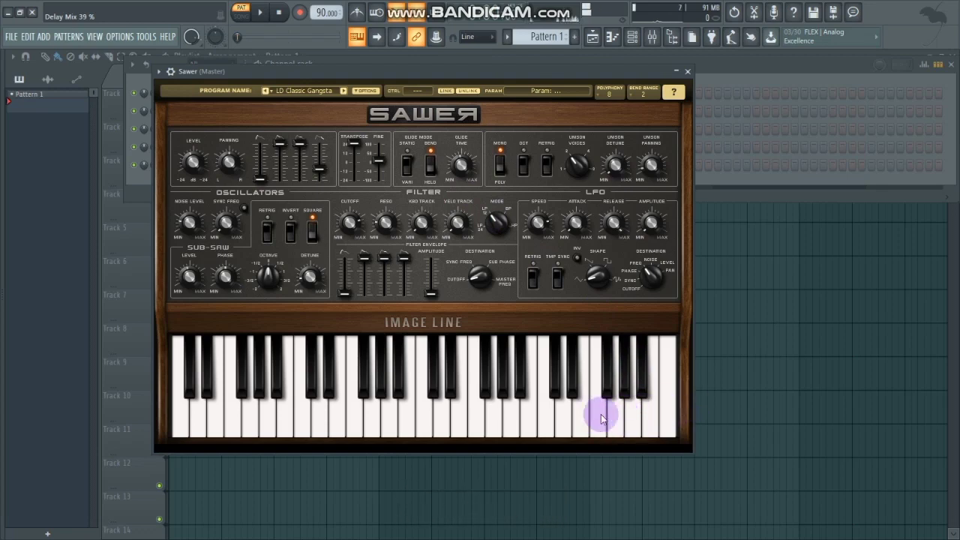
click(635, 414)
click(613, 420)
click(632, 420)
click(585, 423)
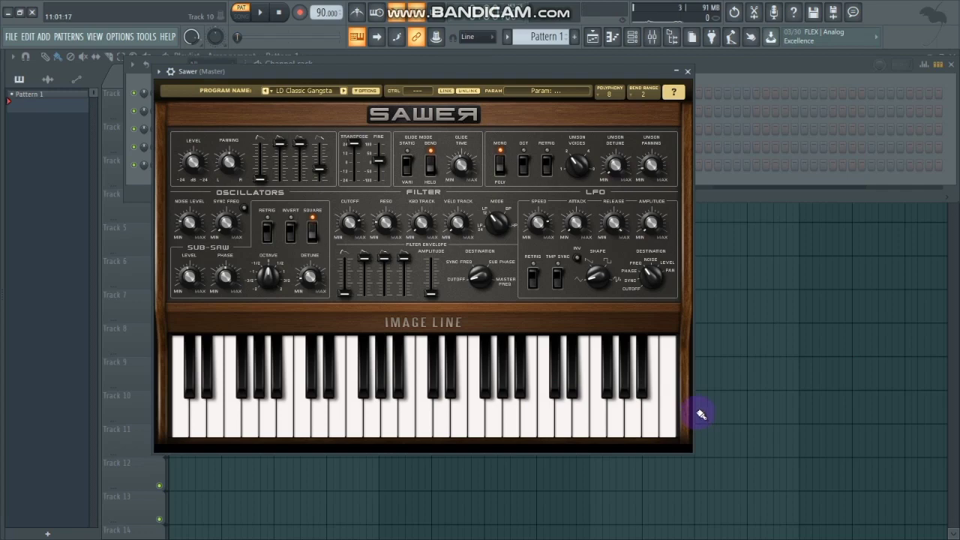
key(v)
key(b)
key(c)
key(v)
key(b)
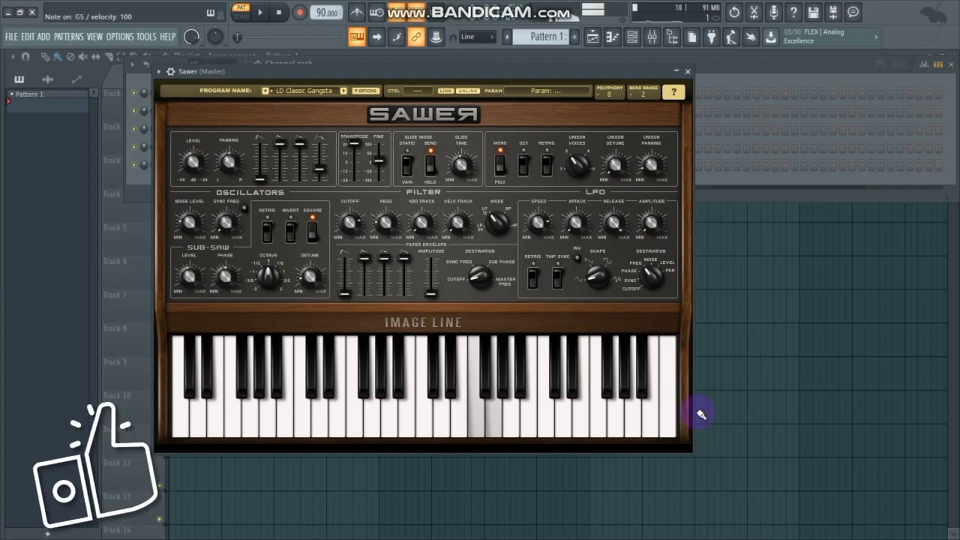
key(v)
key(b)
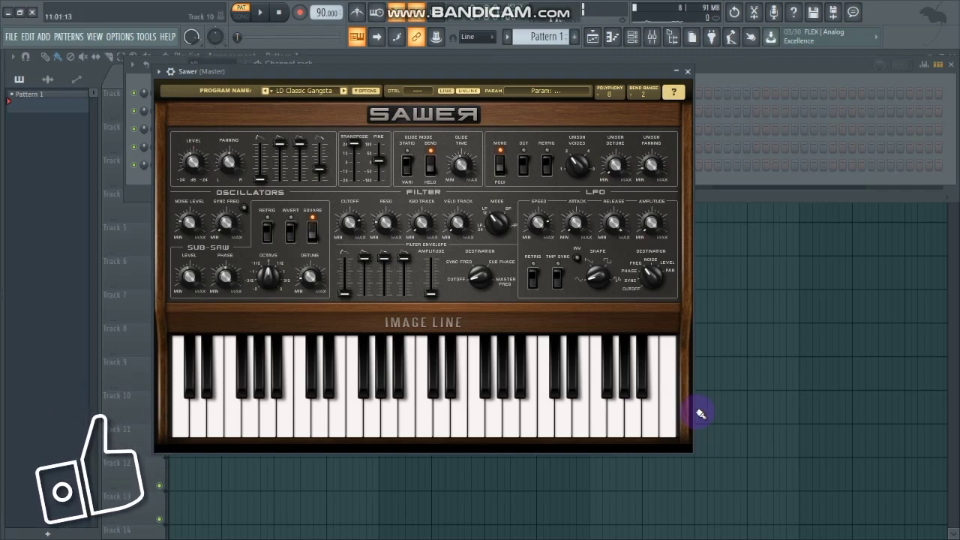
key(b)
key(n)
key(n)
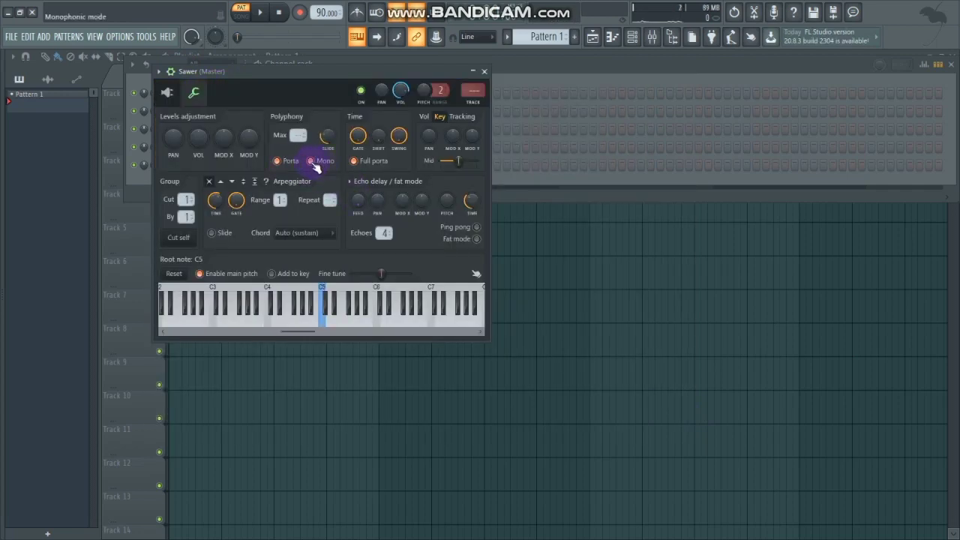
Step: Play a short test melody to hear Sawer with the Porta and Mono polyphony options enabled
key(b)
key(v)
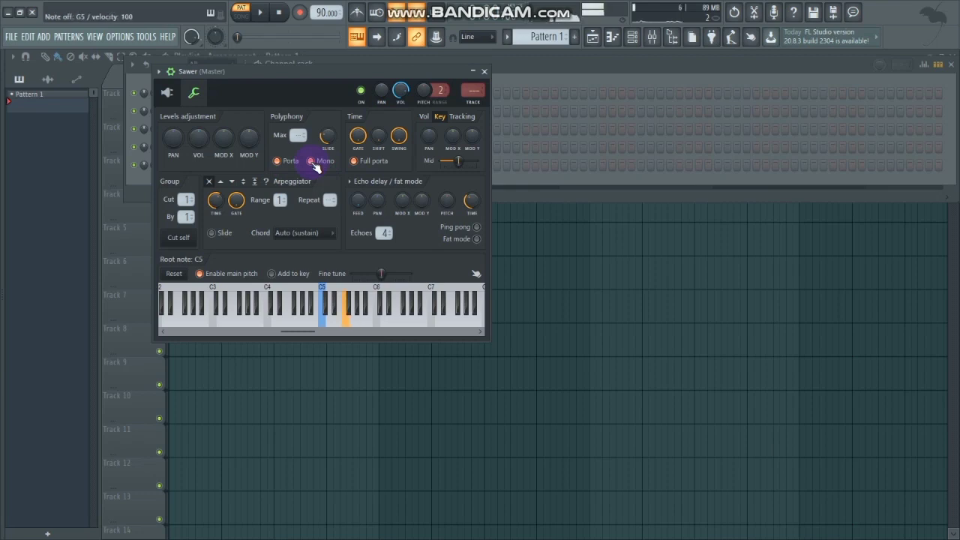
key(c)
key(v)
key(b)
key(n)
key(b)
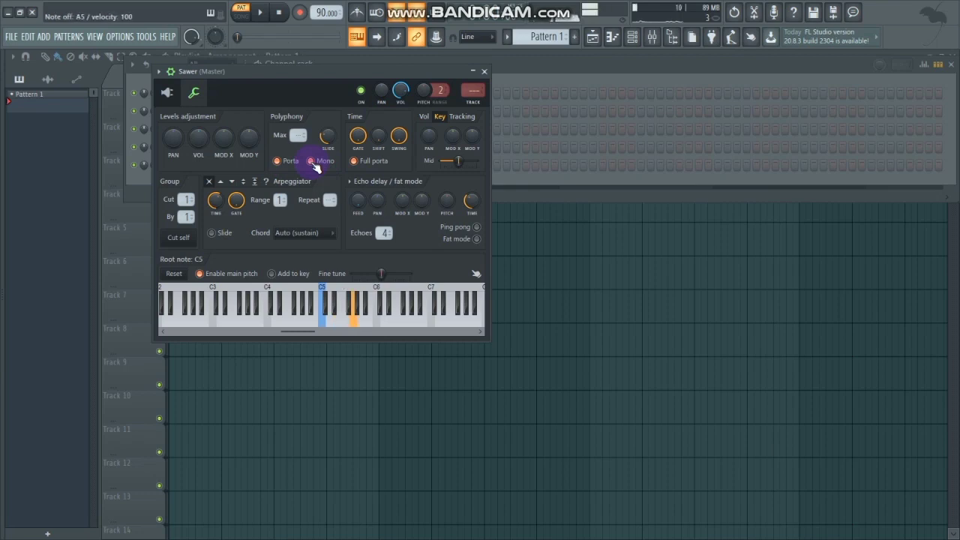
key(n)
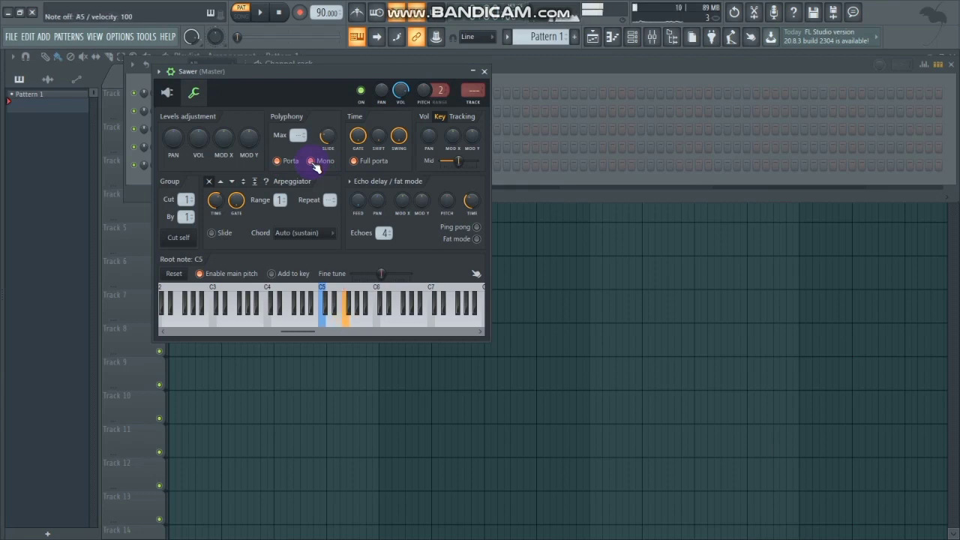
click(485, 73)
right_click(210, 167)
click(294, 165)
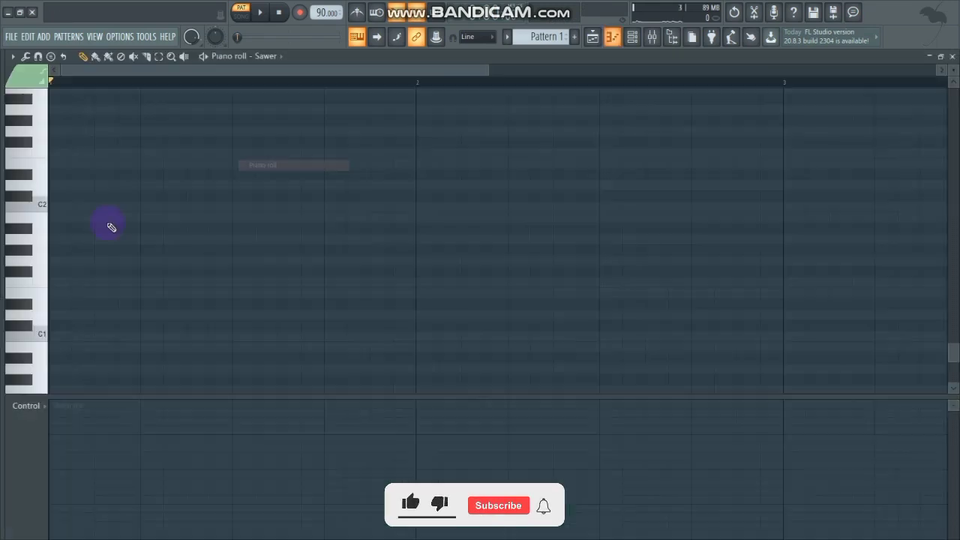
Step: Audition keys across the fifth and sixth octaves in the piano roll to find the melody's starting pitch
scroll(368, 180, up, 10)
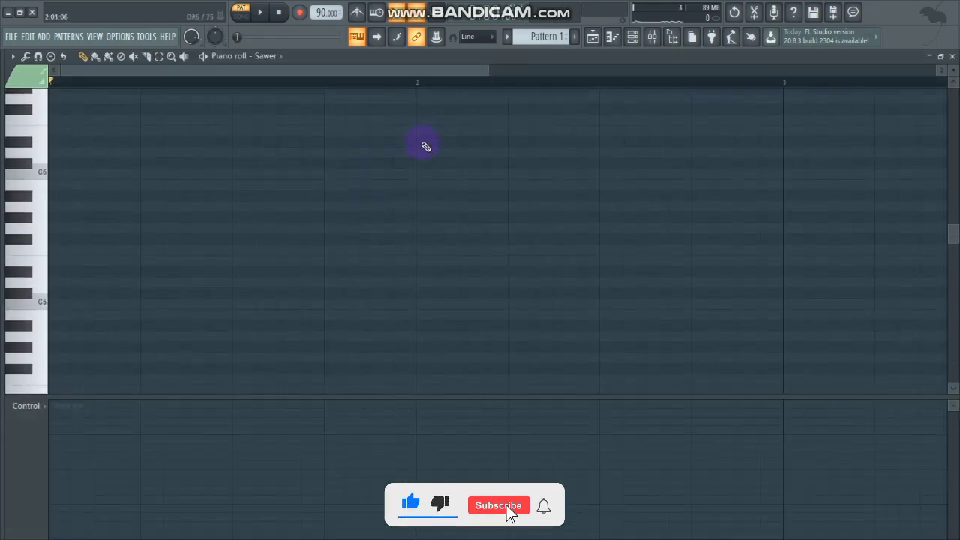
scroll(422, 143, down, 2)
drag(488, 69, 260, 78)
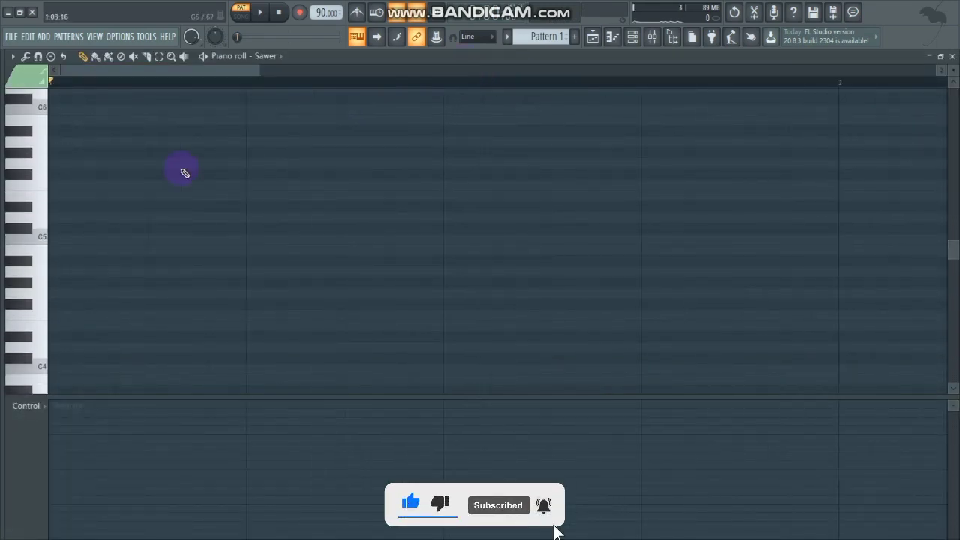
scroll(183, 173, up, 1)
scroll(184, 173, up, 2)
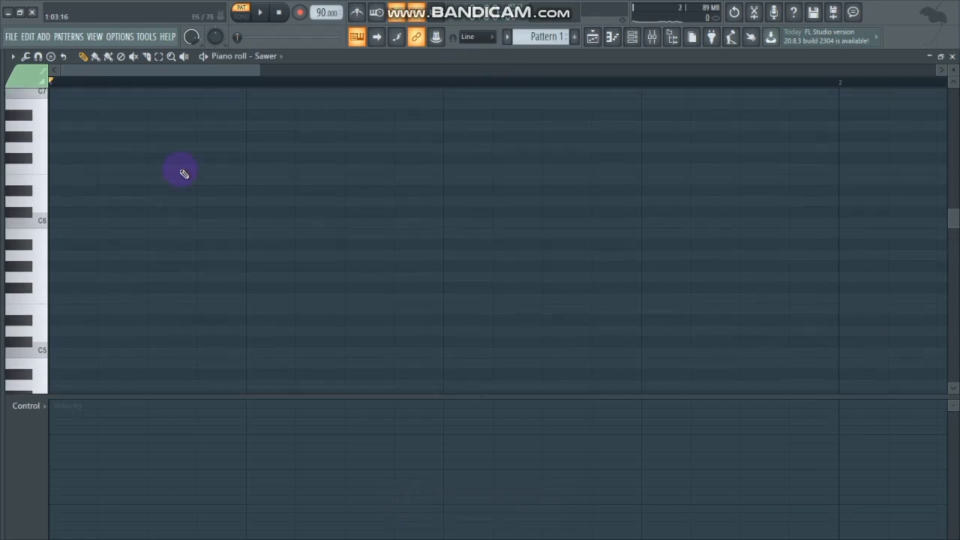
scroll(183, 174, up, 1)
drag(252, 78, 211, 71)
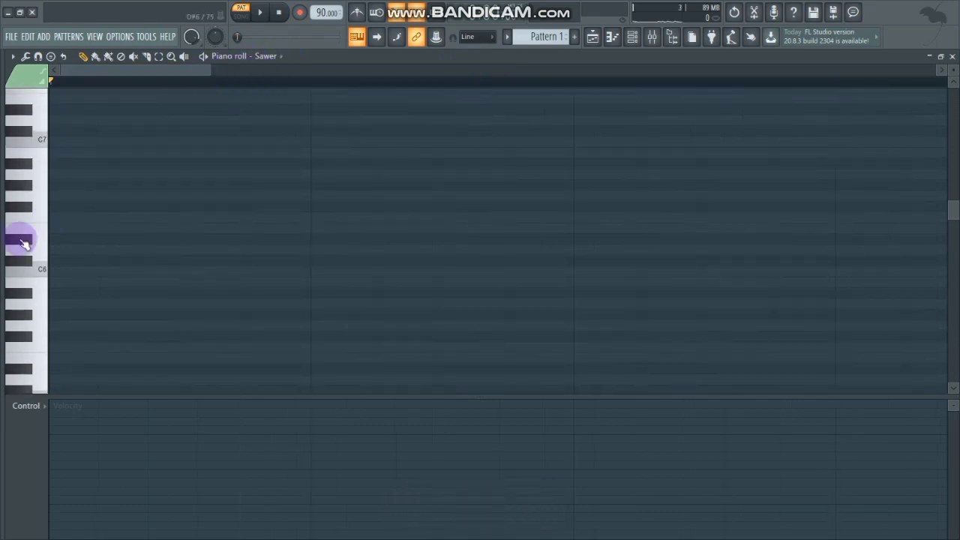
click(23, 242)
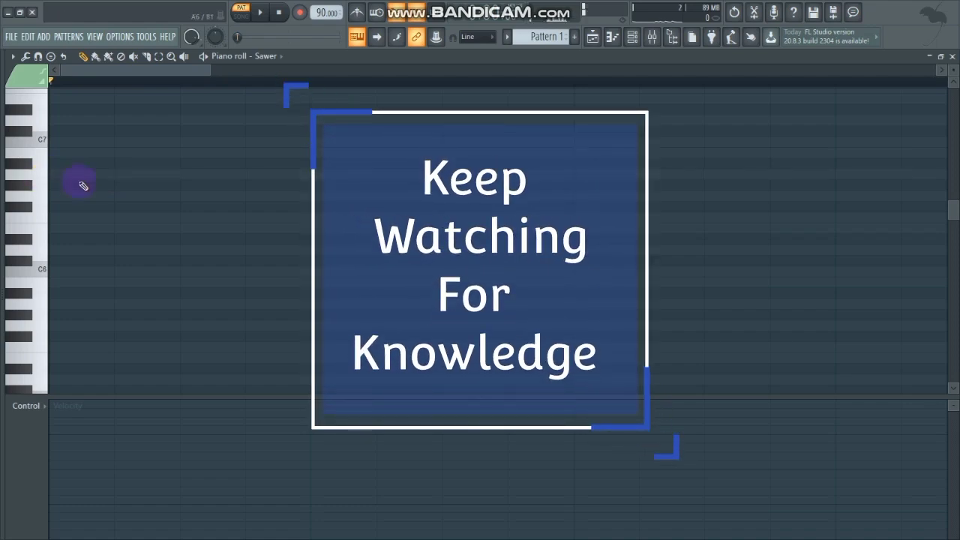
mouse_move(35, 187)
mouse_down()
mouse_move(42, 128)
mouse_move(51, 287)
mouse_move(38, 364)
mouse_move(39, 171)
mouse_move(45, 177)
mouse_up()
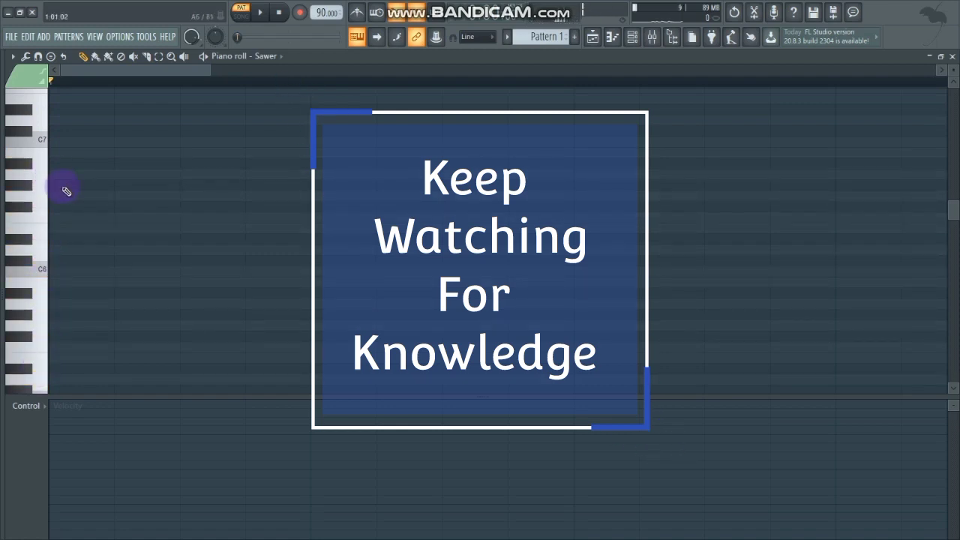
click(44, 306)
scroll(66, 304, down, 2)
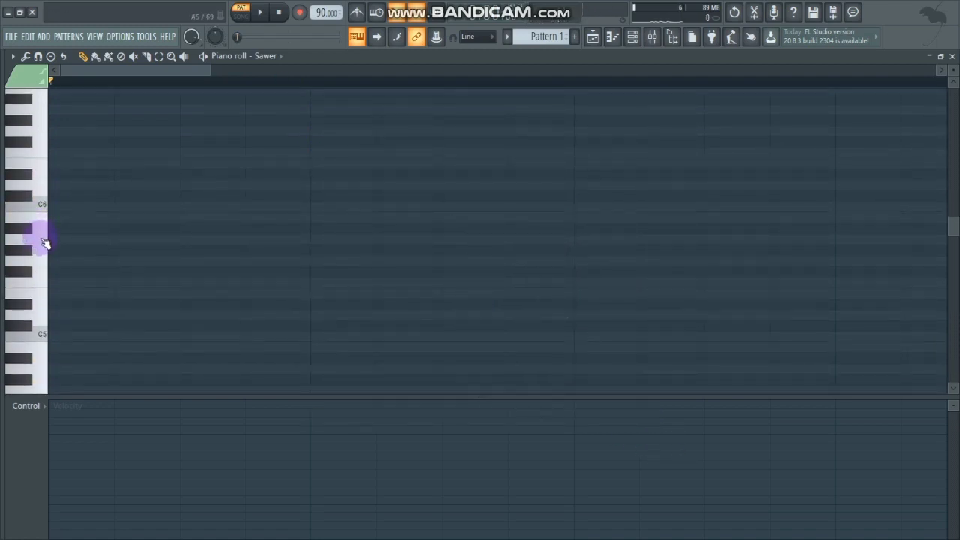
Step: Place an A5 note four steps long at the start of the pattern and play it back
click(296, 237)
scroll(288, 195, down, 3)
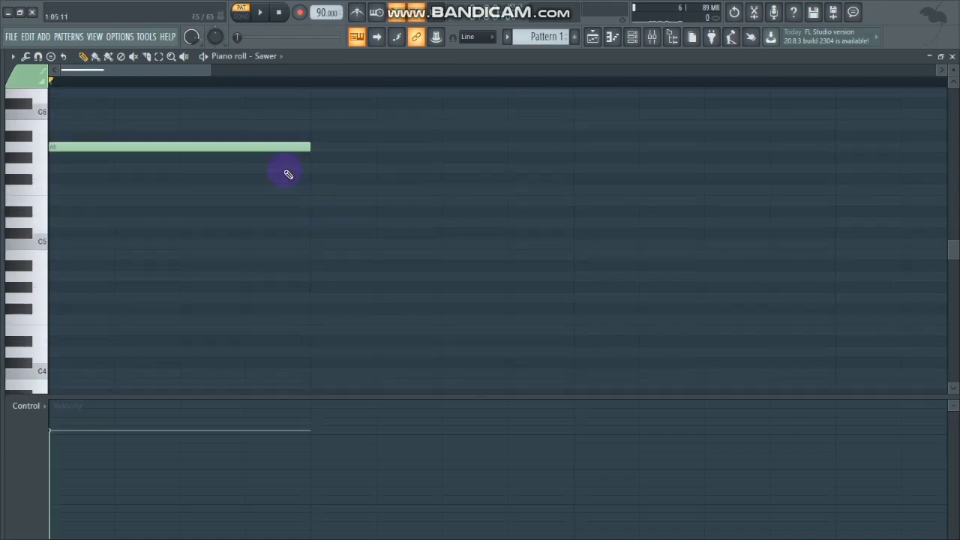
key(space)
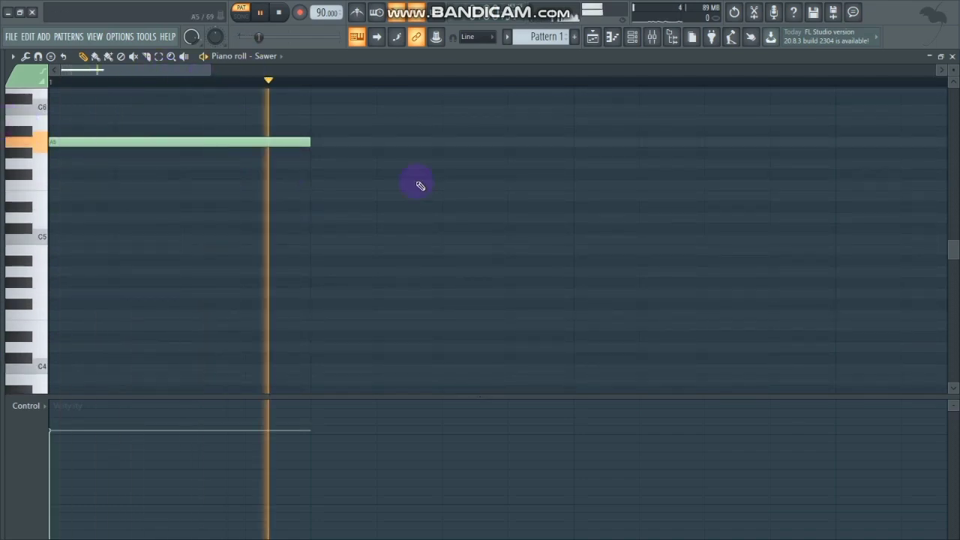
key(space)
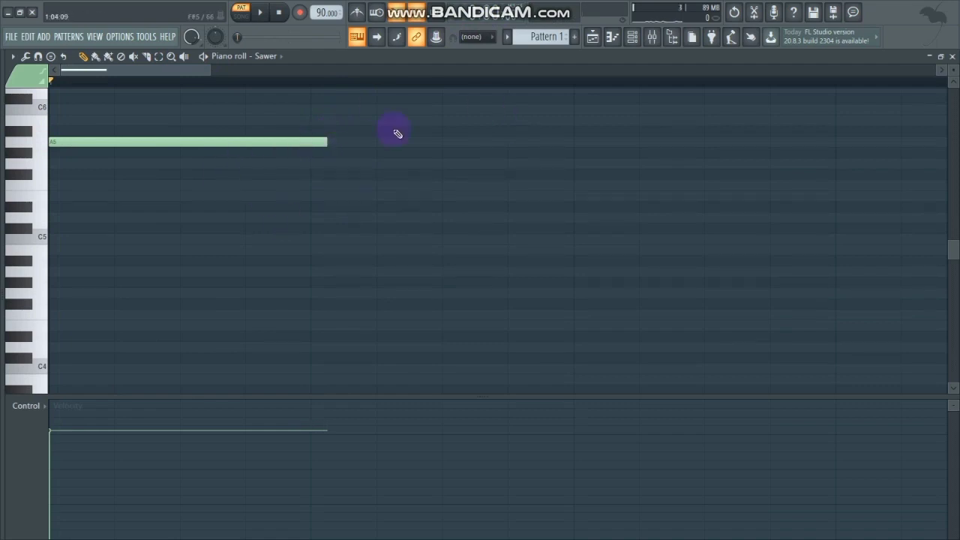
Step: Set snapping to Line and add a G5 note at step 5, overlapped by A5's end and shortened to about two steps
click(476, 36)
click(473, 50)
click(317, 164)
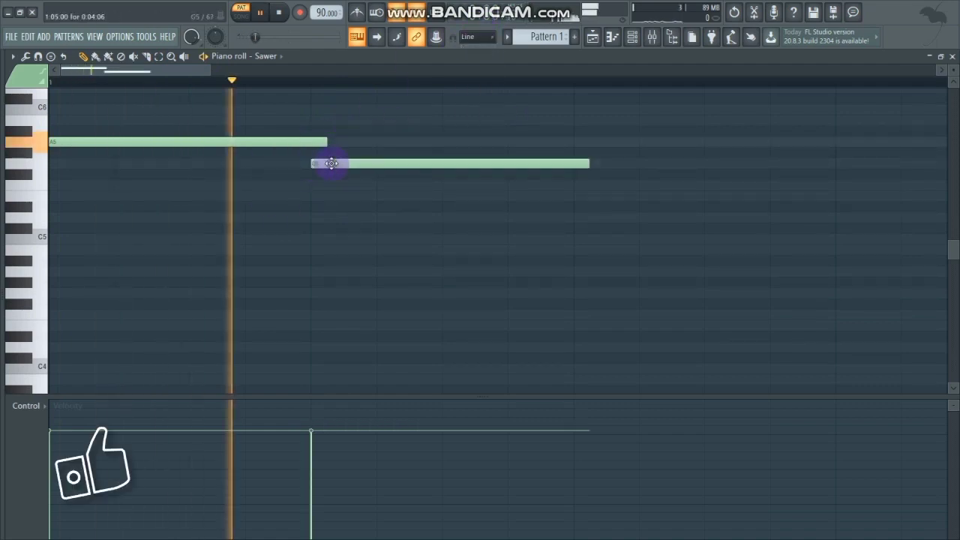
drag(588, 162, 459, 164)
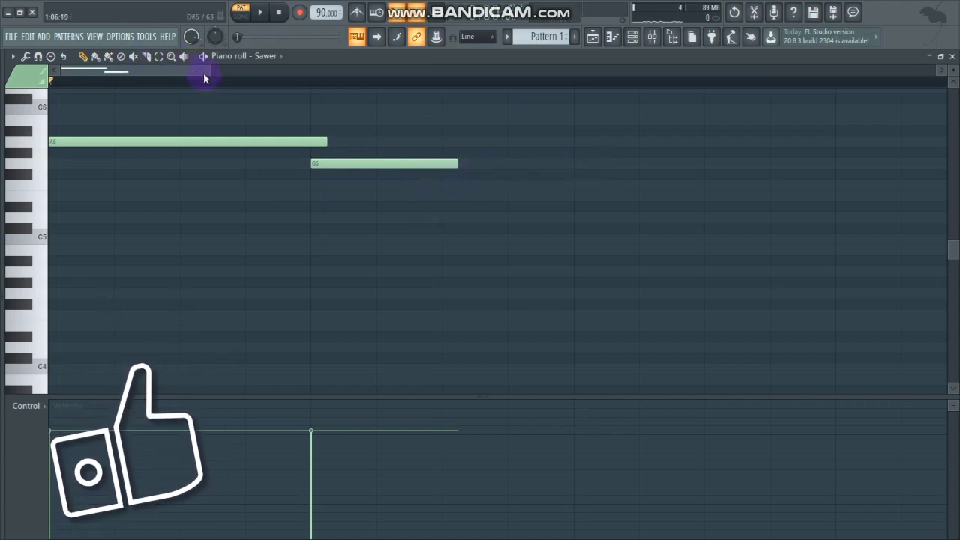
Step: Add an F5 note about two steps long at step 7, slightly overlapping the G5, and play the pattern
click(447, 185)
drag(211, 70, 339, 71)
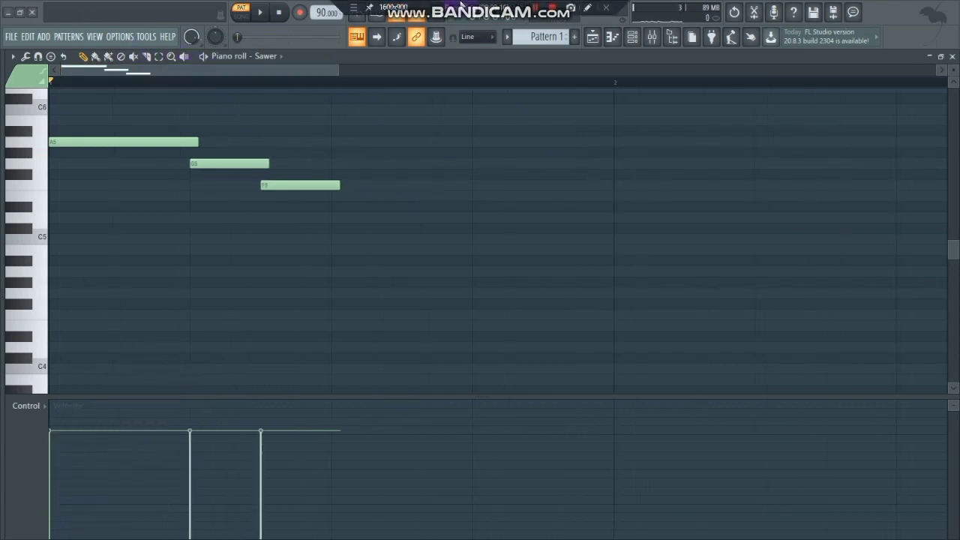
key(space)
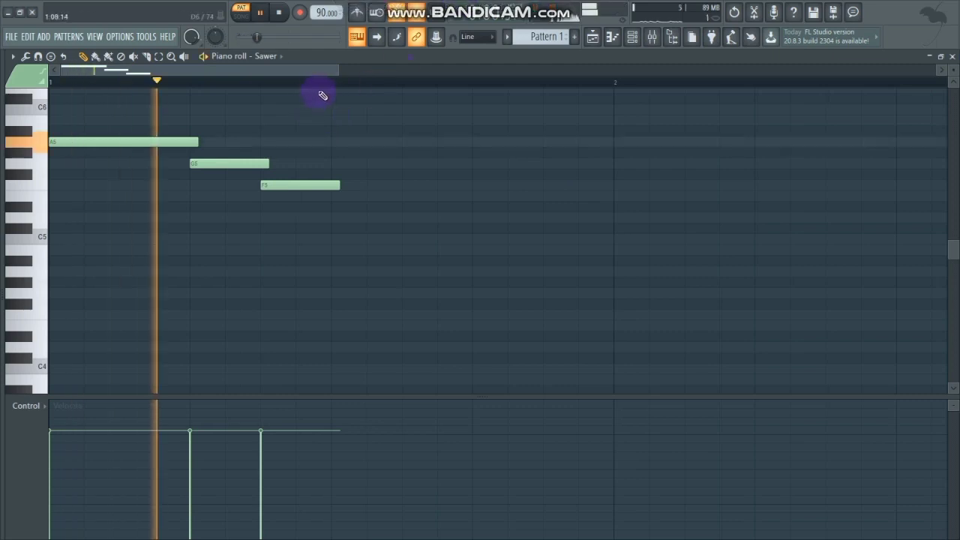
Step: Lengthen the F5 note to about four steps, add an equally long D5 at step 11, and play the pattern
key(space)
drag(335, 186, 407, 185)
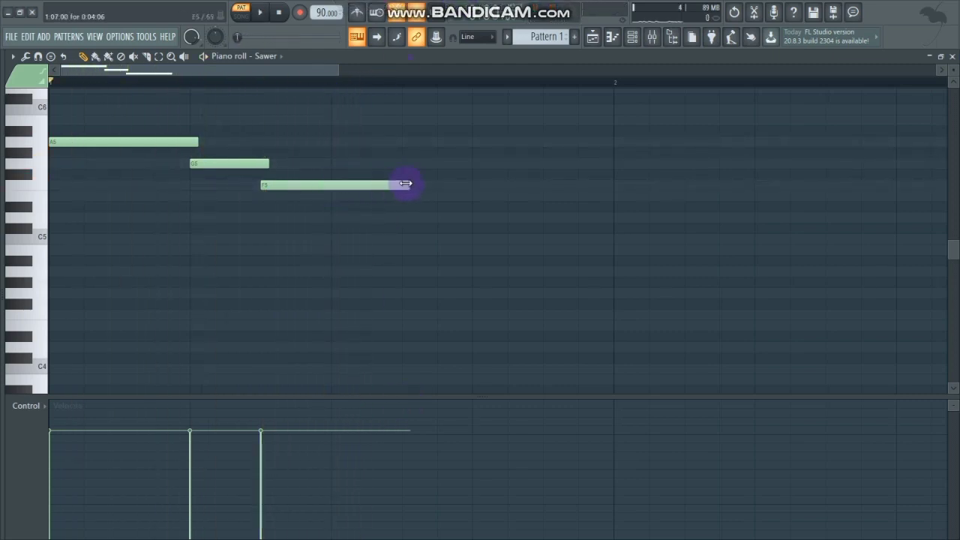
key(space)
click(413, 217)
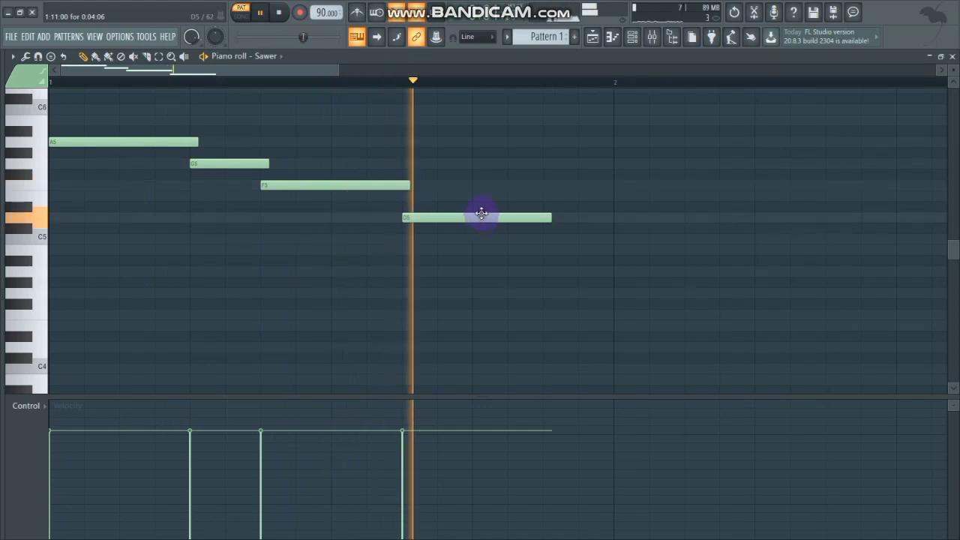
key(space)
Step: Add an E5 note about four steps long at step 13, overlapping the D5, and play the pattern
click(504, 197)
key(space)
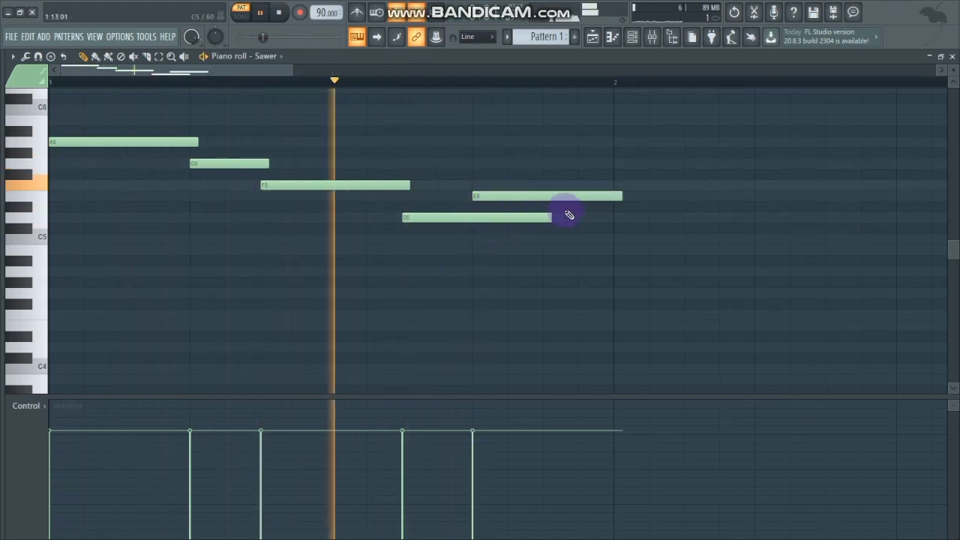
drag(286, 72, 206, 76)
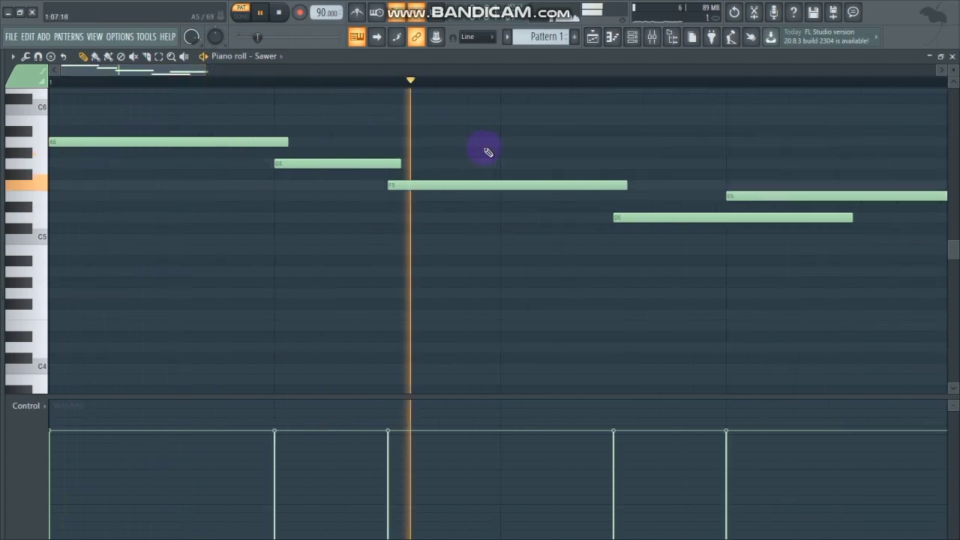
key(space)
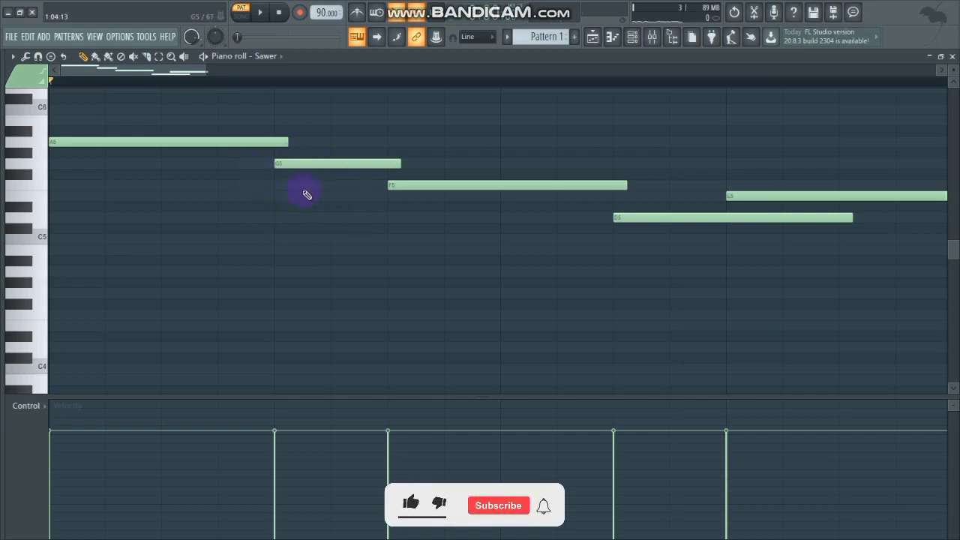
Step: Add a very short F5 note of about 6 ticks at step 6 beneath the G5 and play the pattern
click(275, 215)
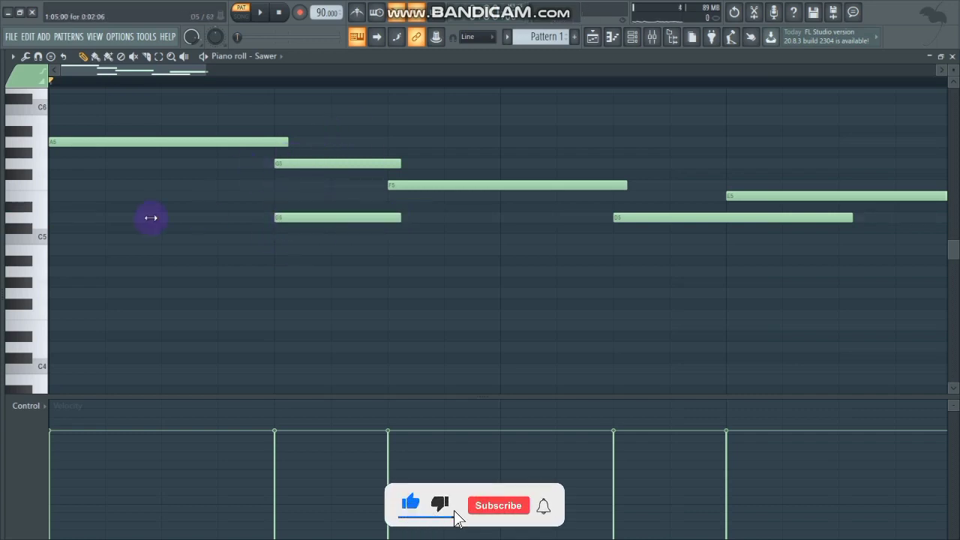
drag(151, 217, 276, 217)
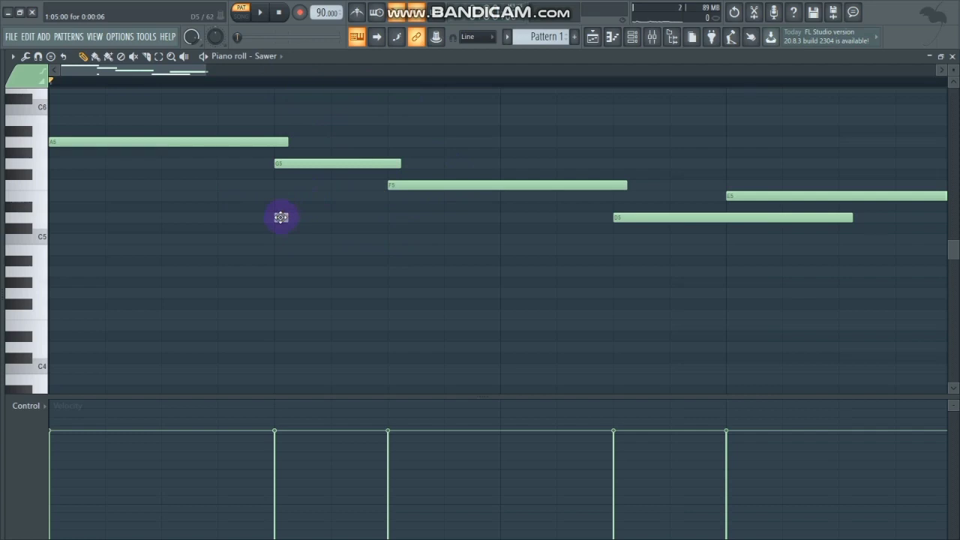
click(335, 186)
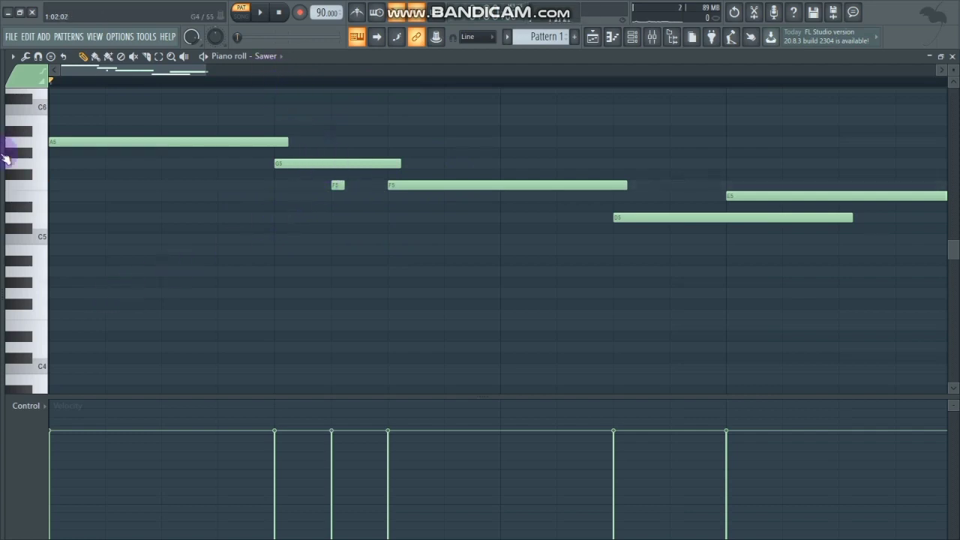
key(space)
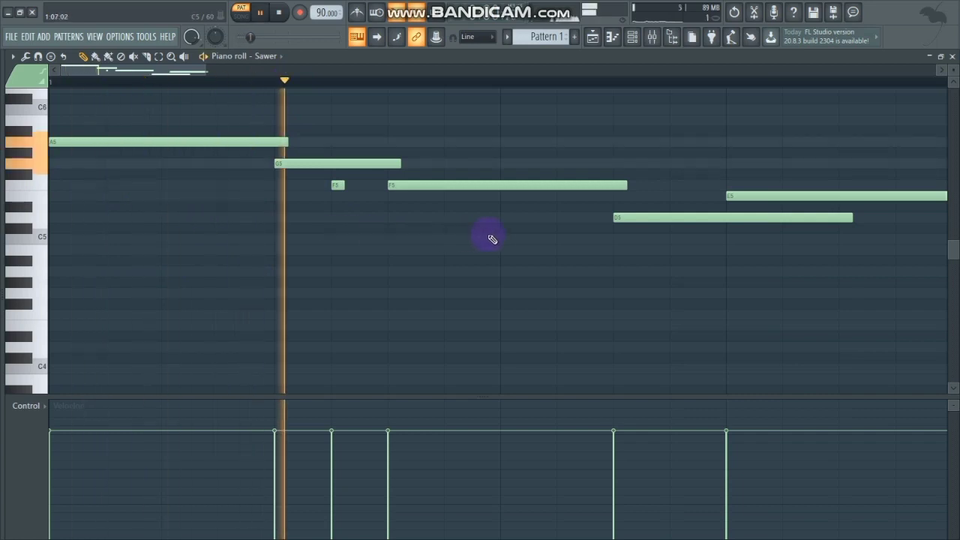
key(space)
Step: Add another very short note on D5 at step 10, beneath the long F5, and play the pattern
drag(207, 68, 242, 66)
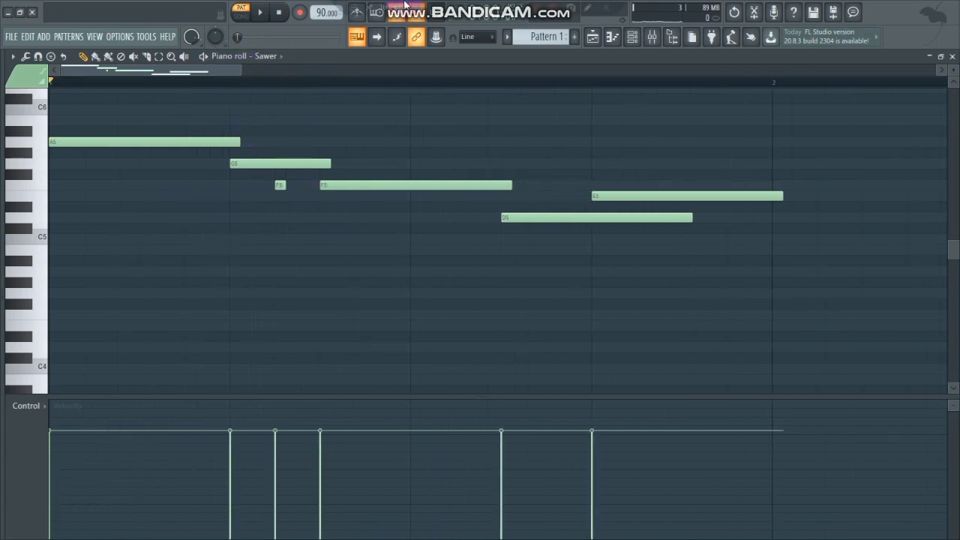
click(278, 185)
click(459, 217)
key(space)
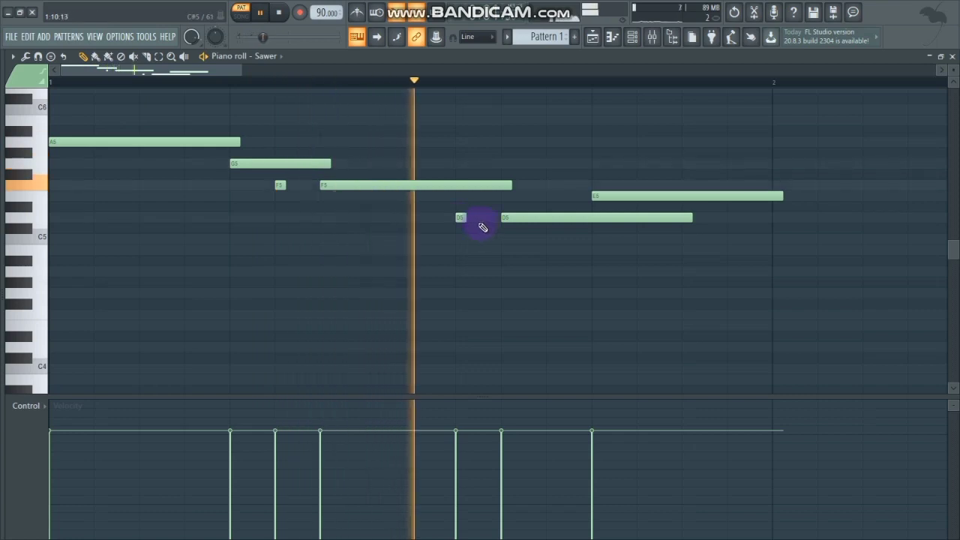
key(space)
Step: Raise the two D5 notes at steps 10 and 11 to E5, lower the E5 at step 13 to D5, and play the pattern
drag(576, 204, 458, 233)
drag(516, 203, 518, 193)
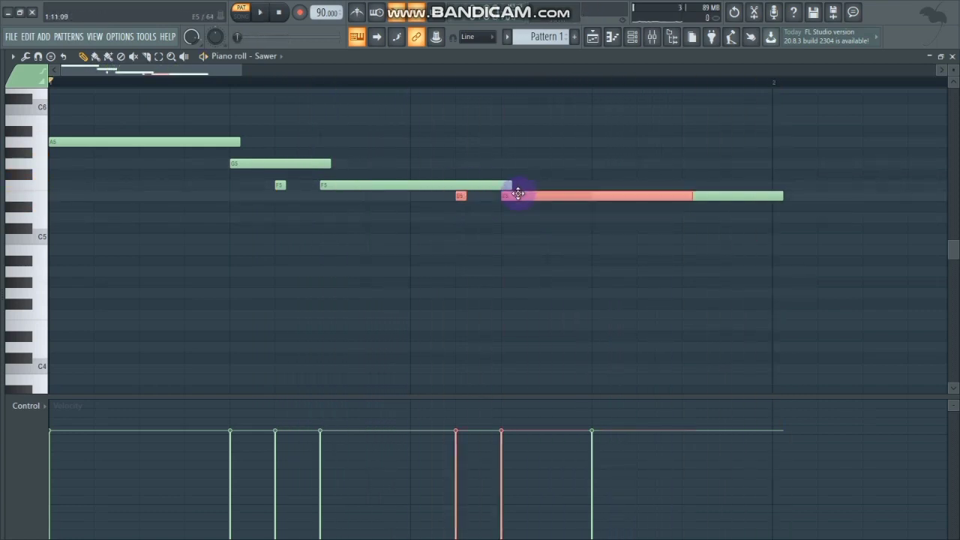
drag(722, 206, 722, 228)
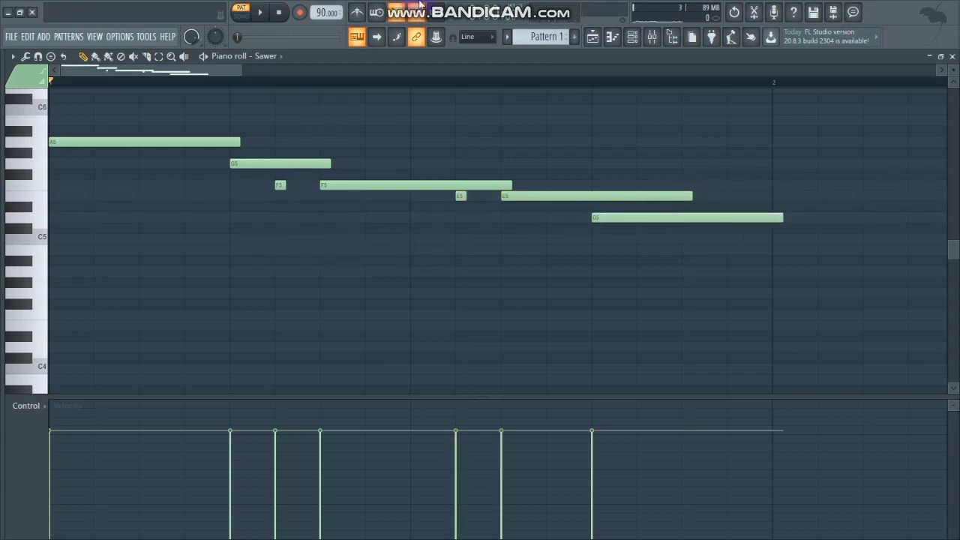
click(259, 12)
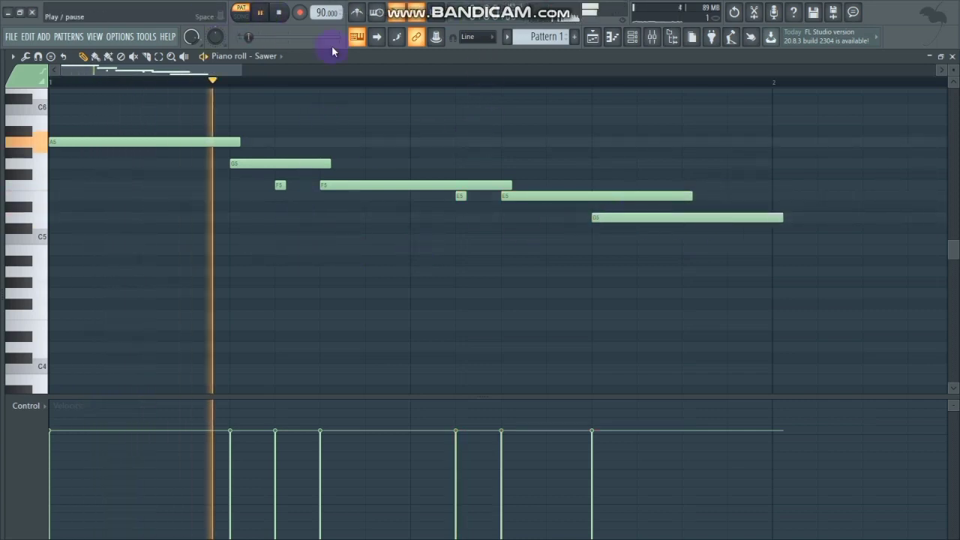
key(space)
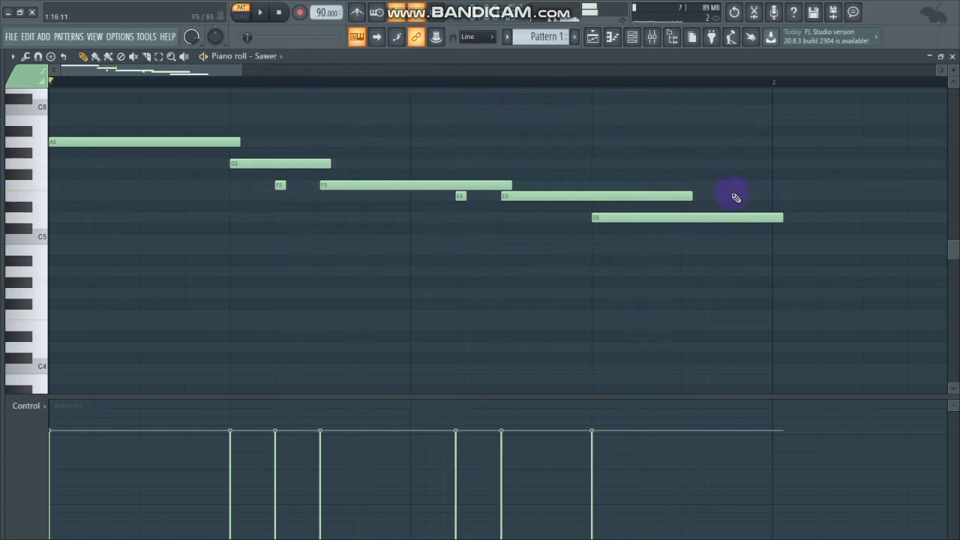
Step: Add a four-step note at step 15, move it to F5, and play the pattern
click(700, 196)
key(space)
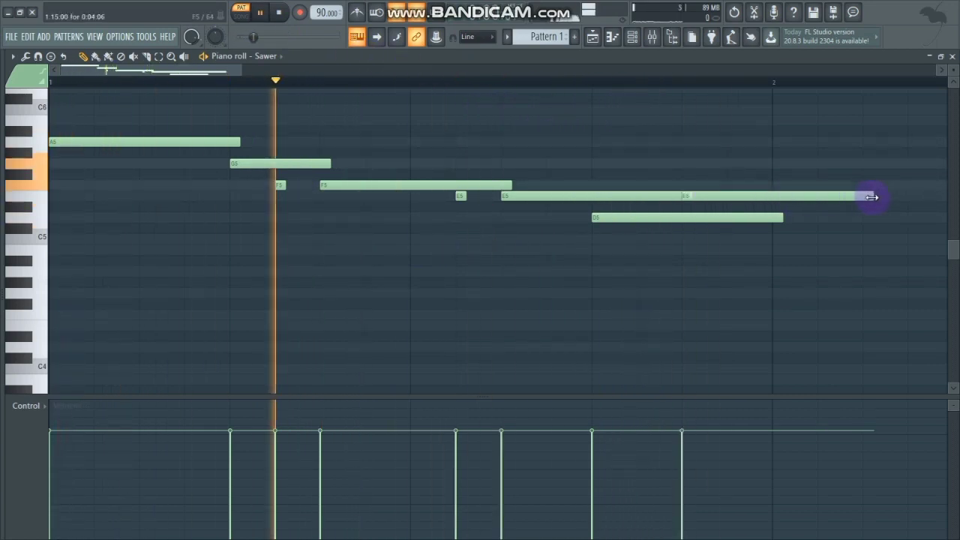
drag(872, 197, 856, 183)
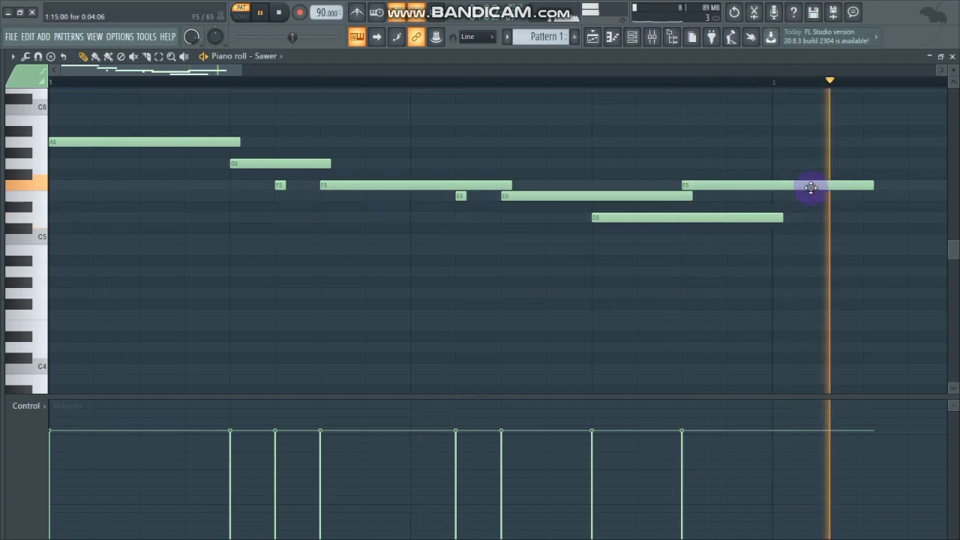
key(space)
Step: Add an E5 note about four steps long at the start of bar 2 and play the pattern
click(789, 196)
key(space)
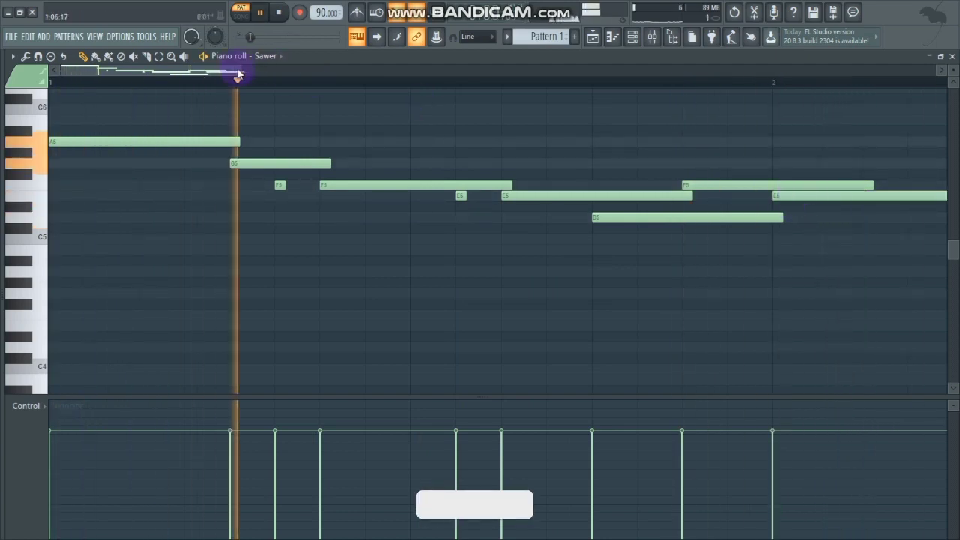
drag(238, 68, 258, 90)
key(space)
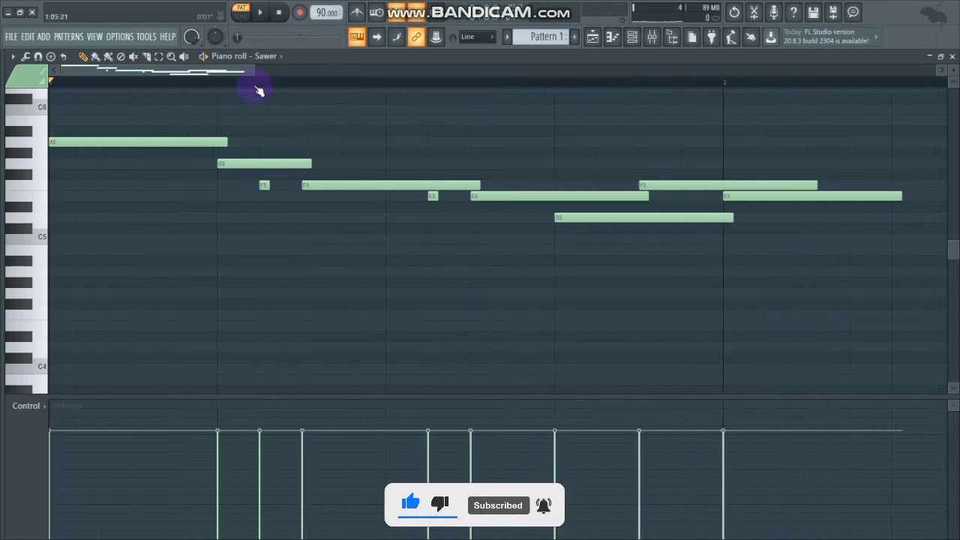
Step: Transpose the whole melody up one octave and play it back
key(ctrl+Up)
key(space)
scroll(446, 241, up, 5)
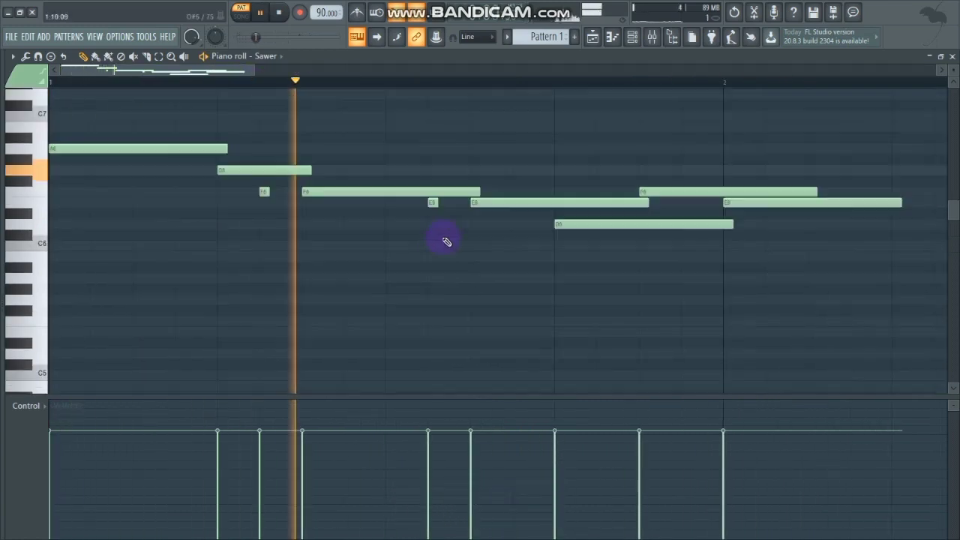
scroll(446, 241, up, 3)
scroll(446, 241, down, 4)
drag(197, 75, 162, 70)
key(space)
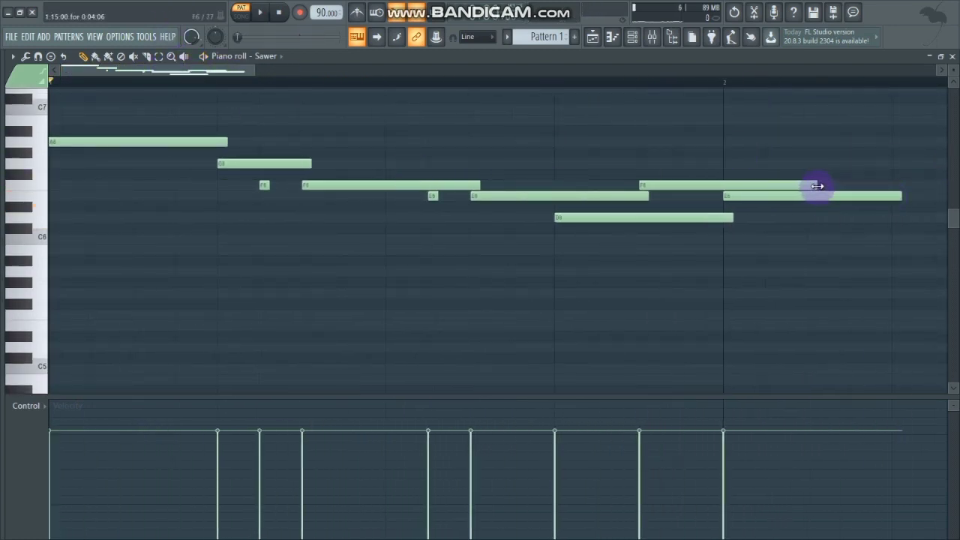
Step: Shorten the F6 at step 15, the D6 at step 13 and the E6 at step 11 to about two steps each
drag(817, 185, 738, 177)
key(space)
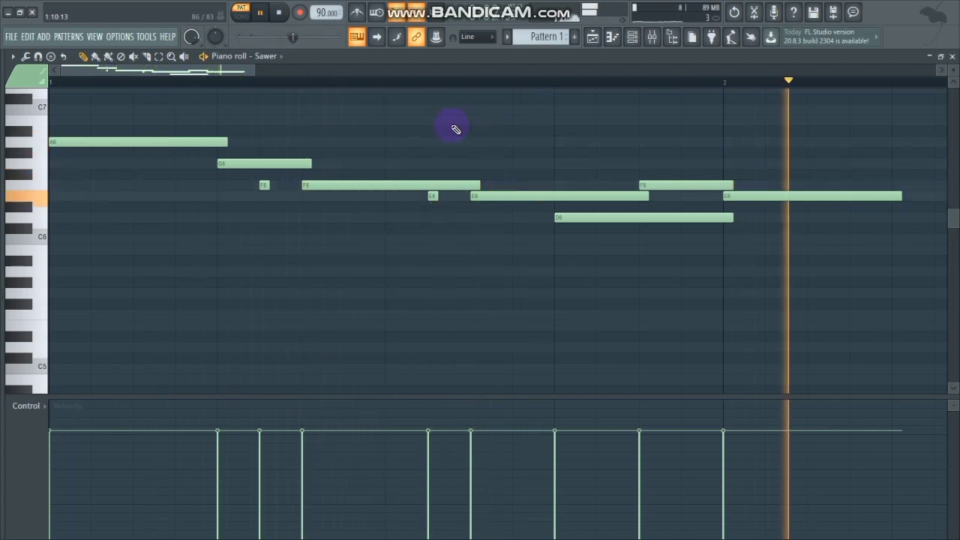
key(space)
drag(712, 219, 562, 197)
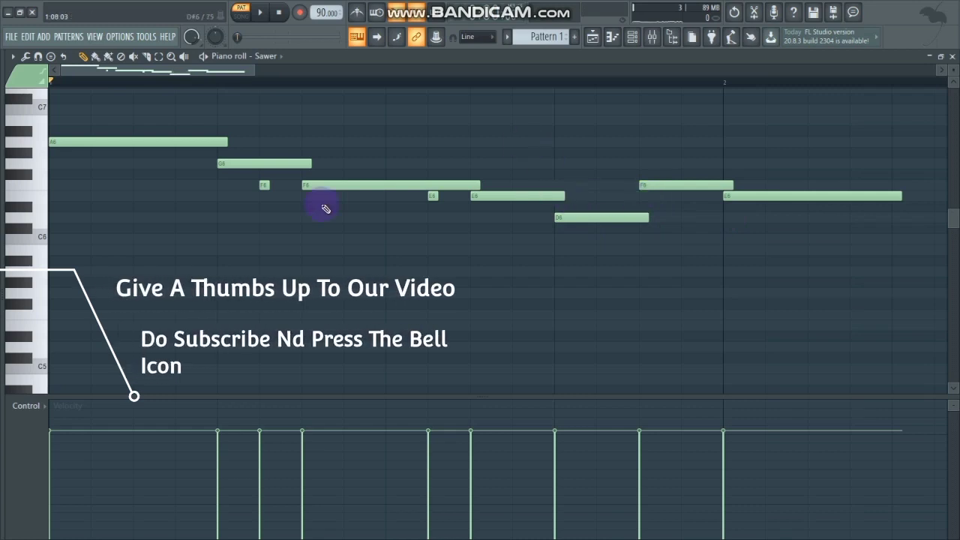
Step: Add very short notes on E6 at step 9 and F6 at step 5, and play back the melody
click(390, 195)
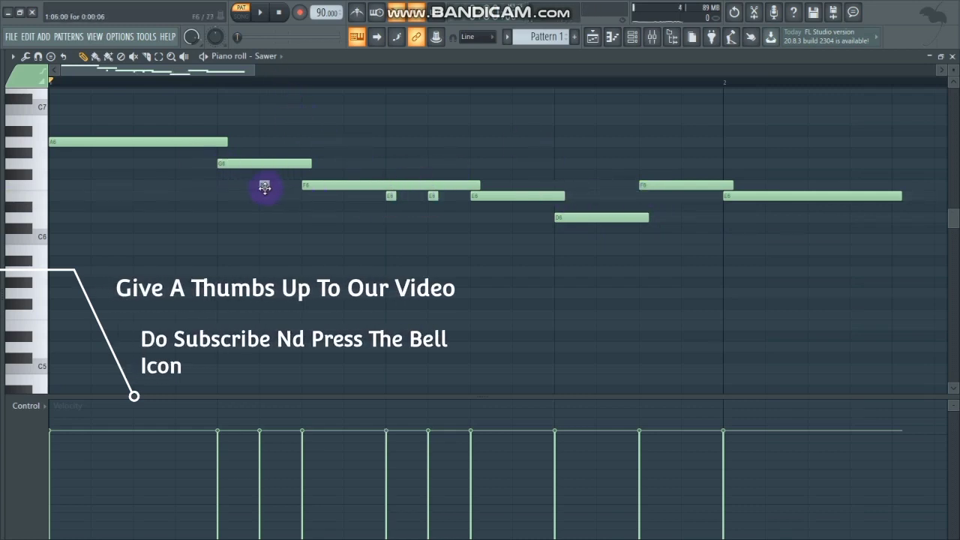
click(222, 186)
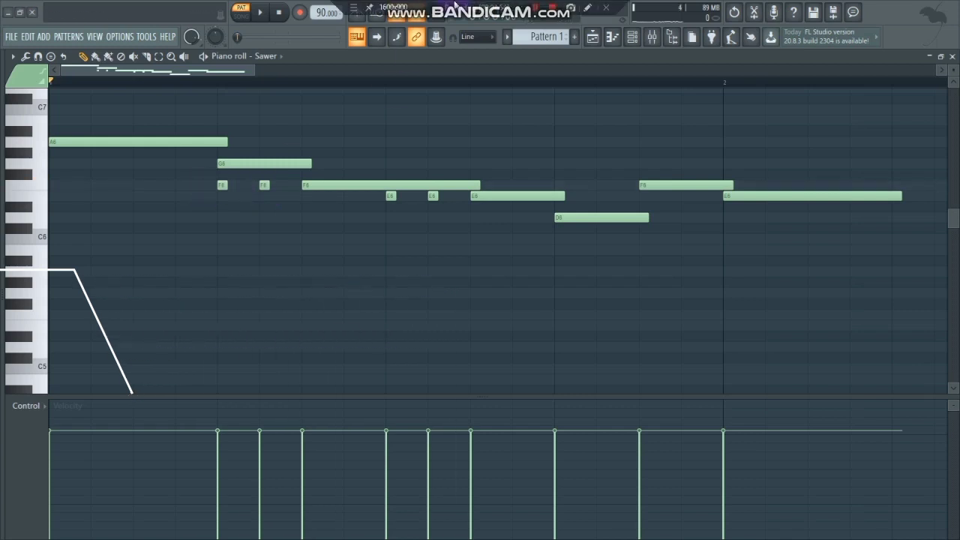
click(260, 12)
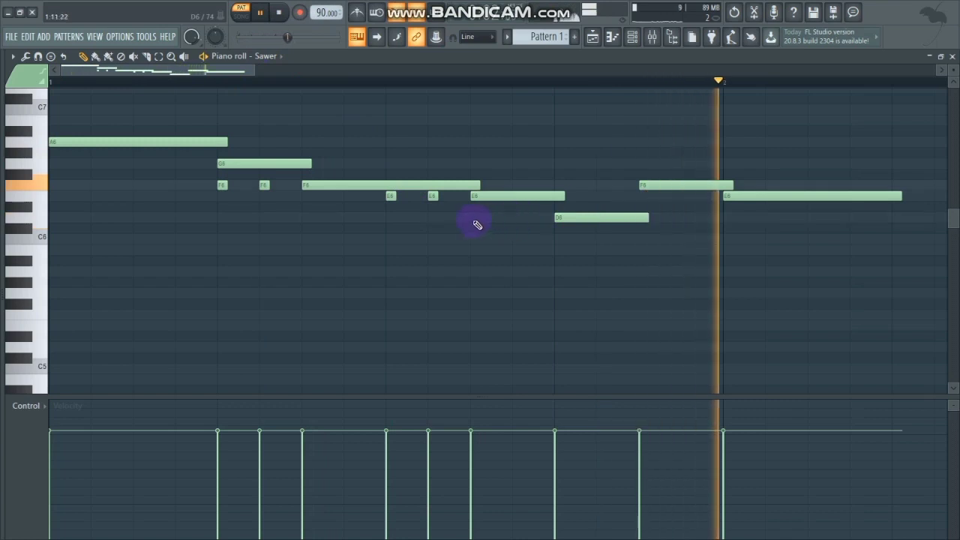
click(251, 78)
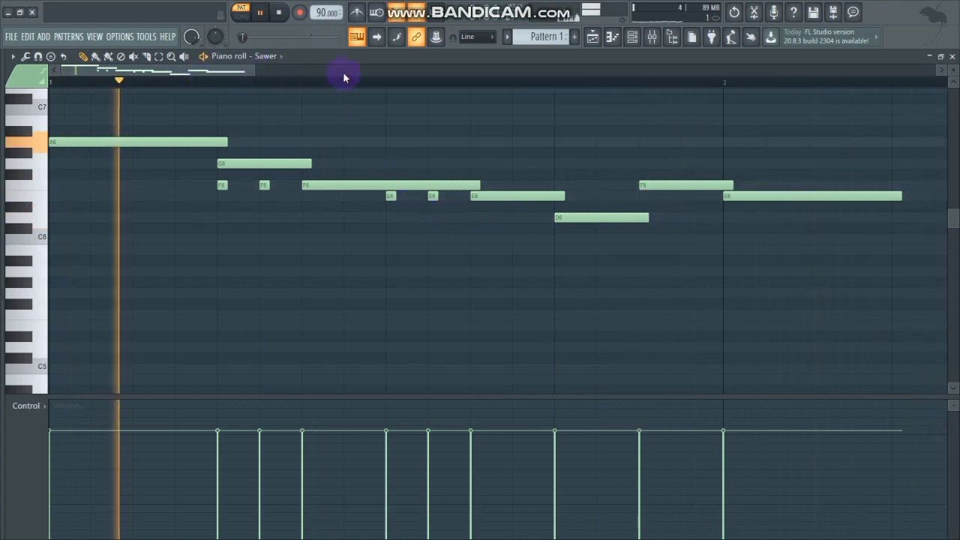
drag(343, 72, 528, 67)
drag(88, 76, 6, 96)
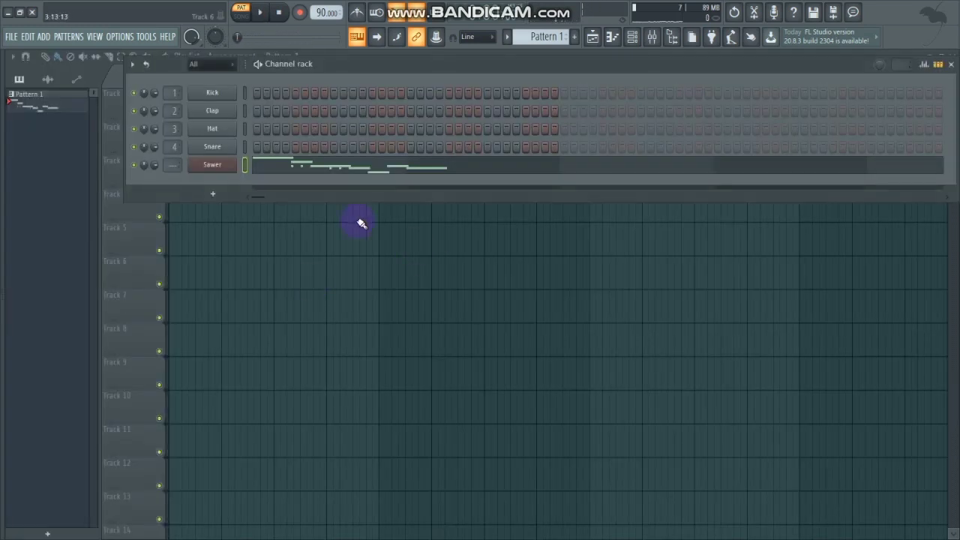
Step: Open Sawer's preset library, load LD Vintage Lead 1 from Xenos Sawer Volume 1, and play the melody with it
click(218, 169)
click(180, 100)
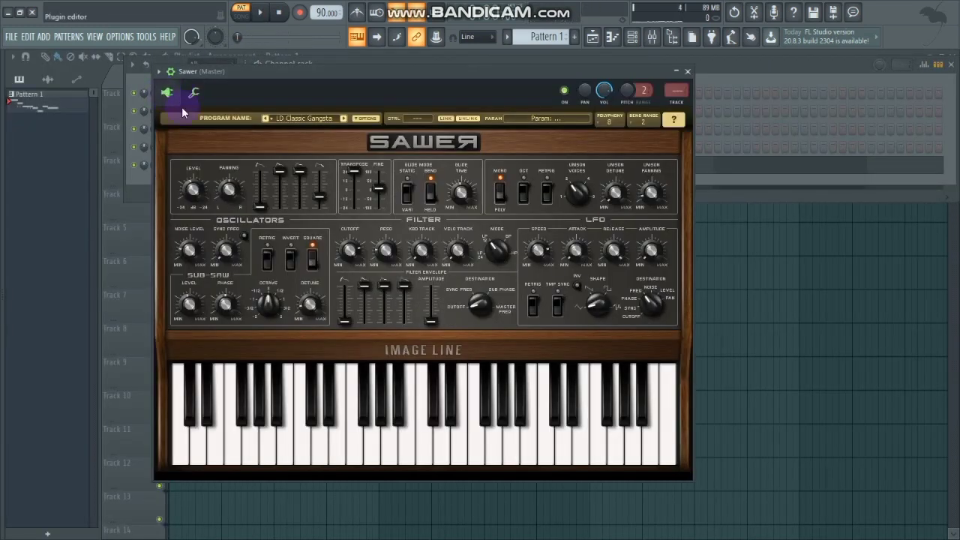
click(304, 118)
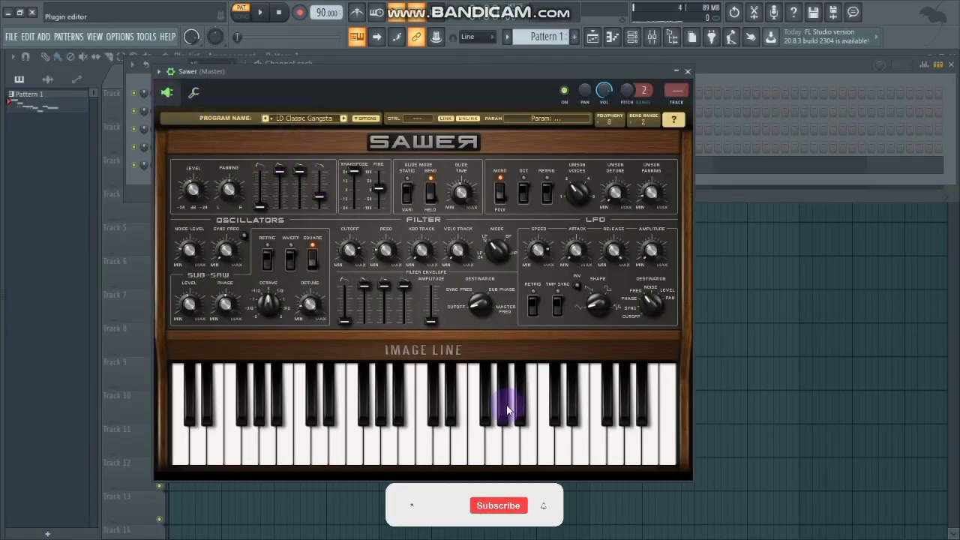
click(483, 404)
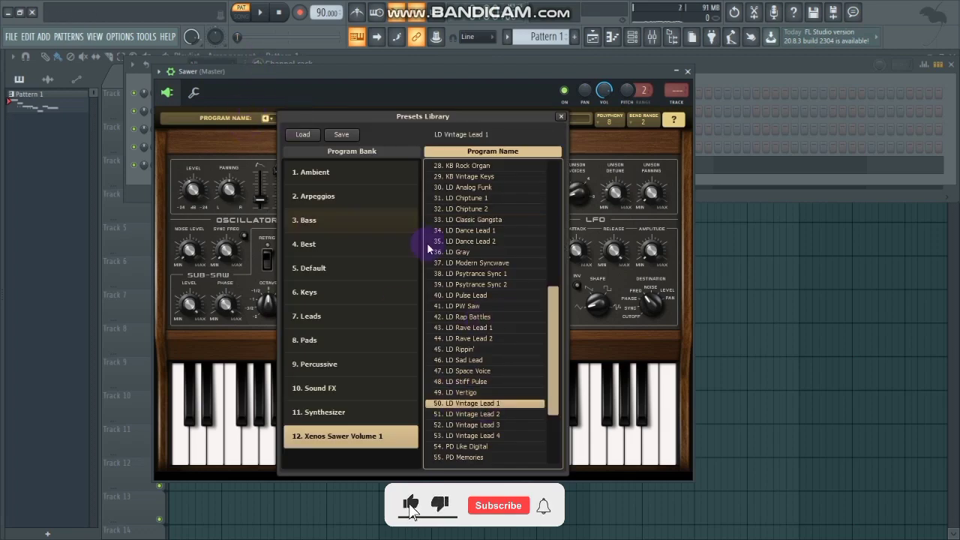
click(260, 12)
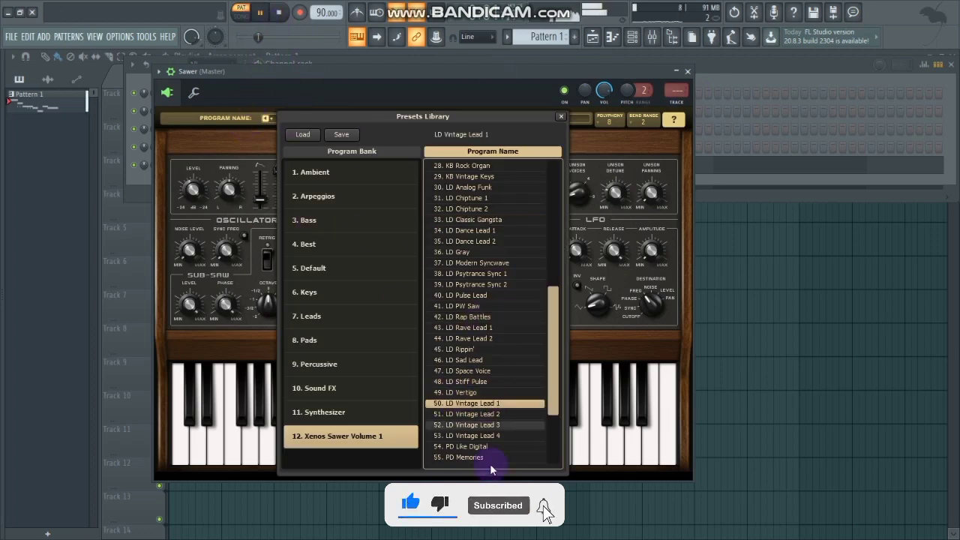
key(space)
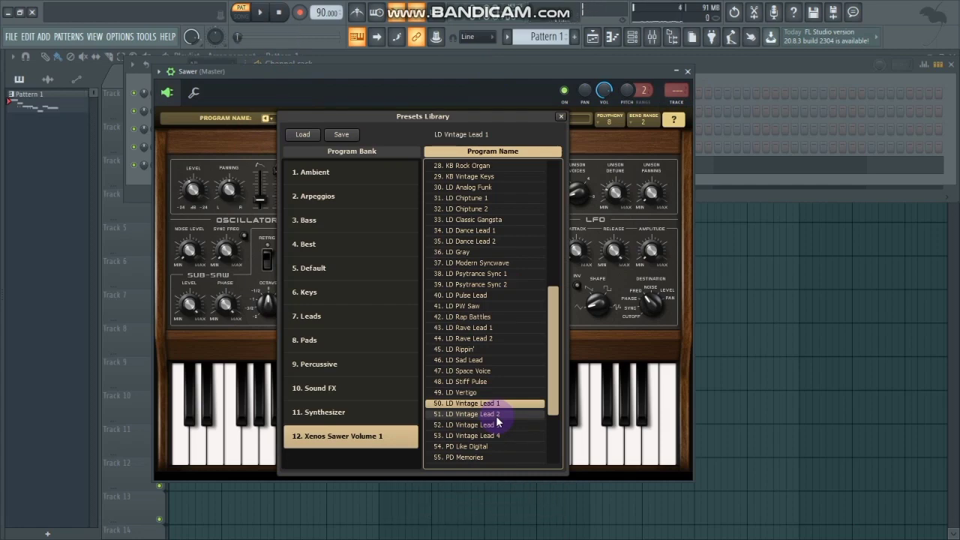
Step: Audition the melody with the LD Vintage Lead 2 and LD Vintage Lead 3 presets
click(495, 416)
key(space)
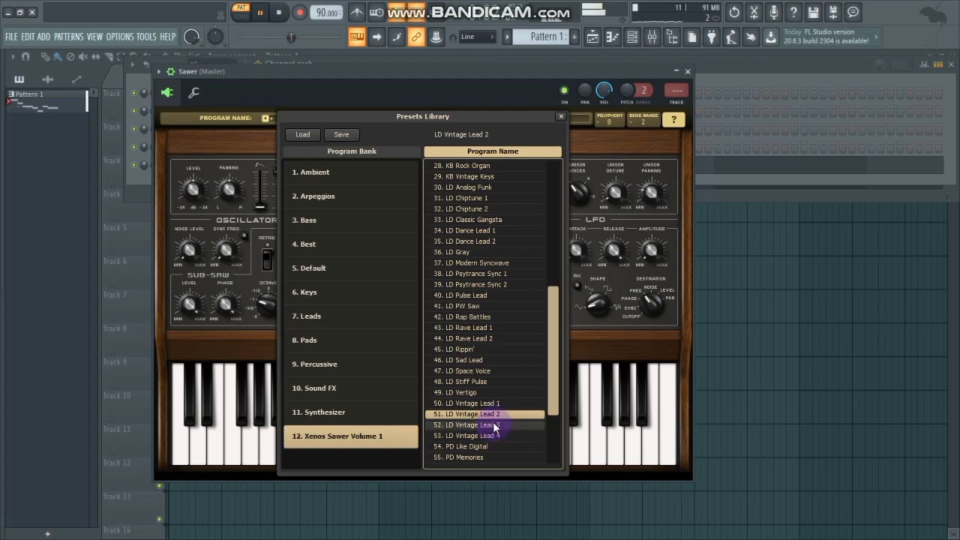
click(494, 425)
key(space)
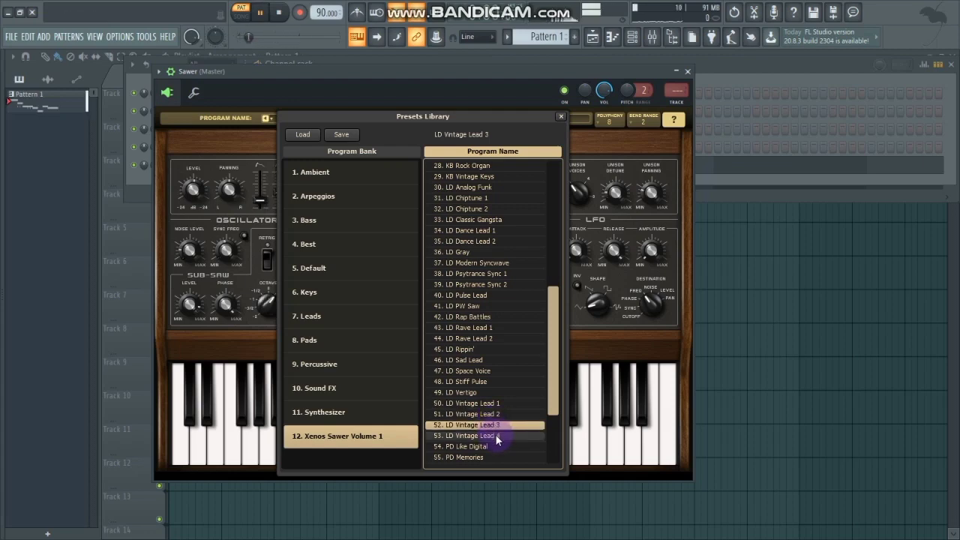
Step: Load the LD Vintage Lead 4 preset, play the melody with it, and stop the playback
click(495, 440)
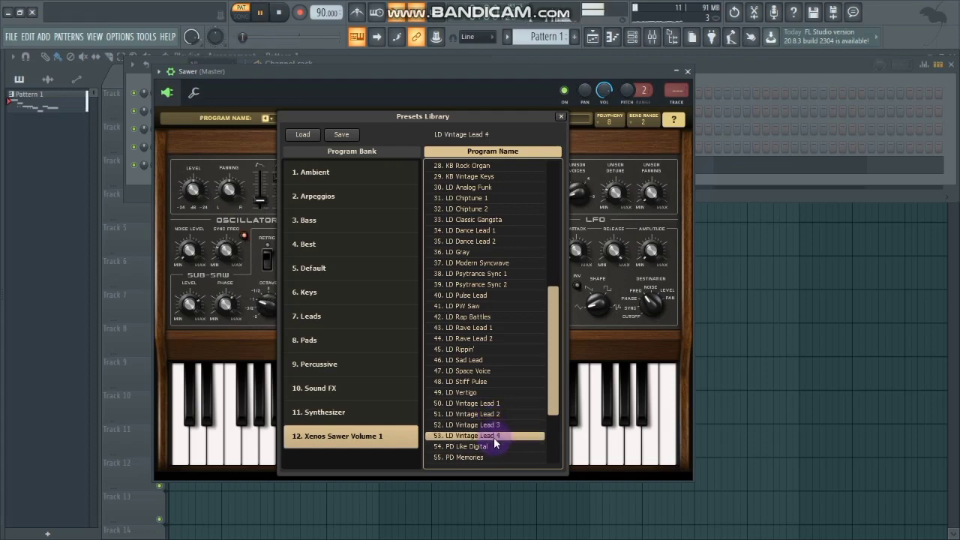
key(space)
click(730, 64)
click(602, 165)
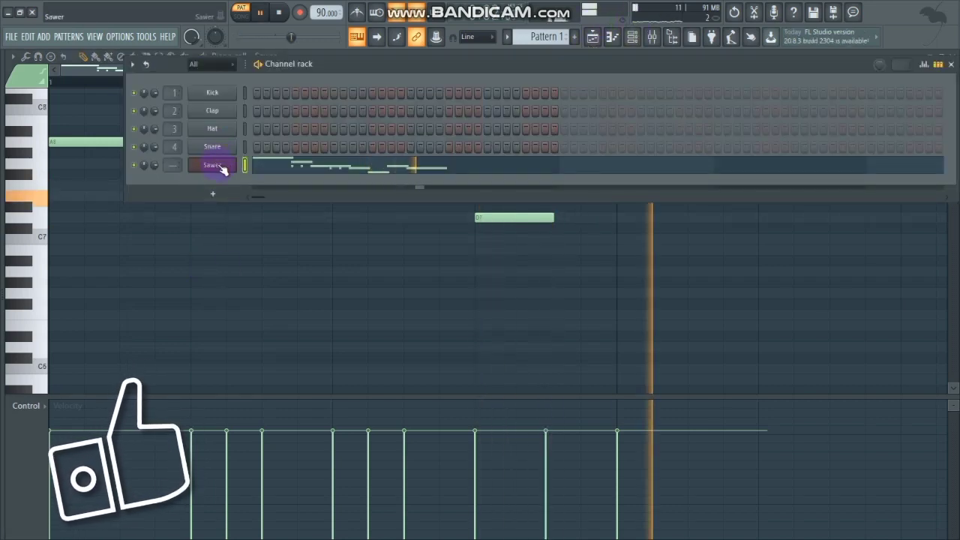
key(space)
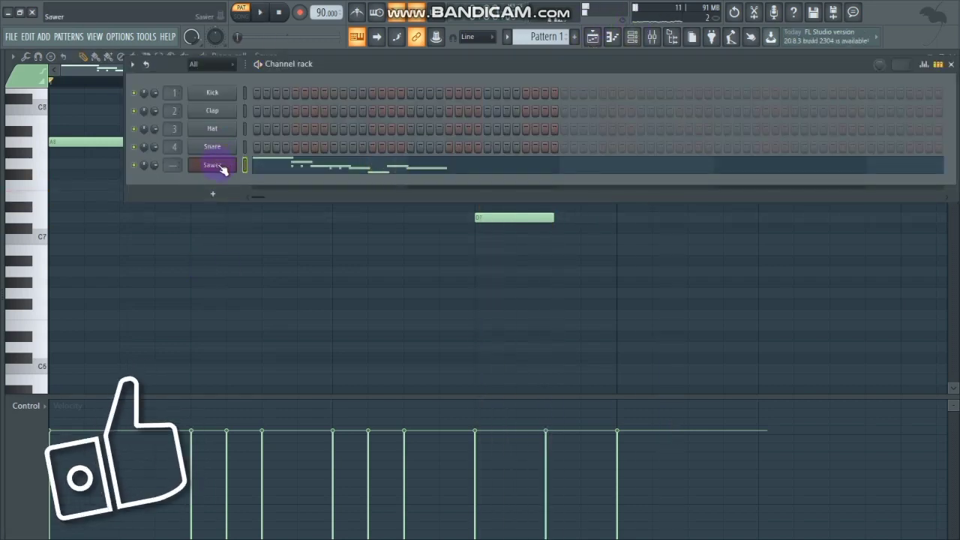
Step: Browse the Xenos Sawer Volume 1 bank in Sawer's preset library, load KB Vintage Keys, and close the synth
click(220, 166)
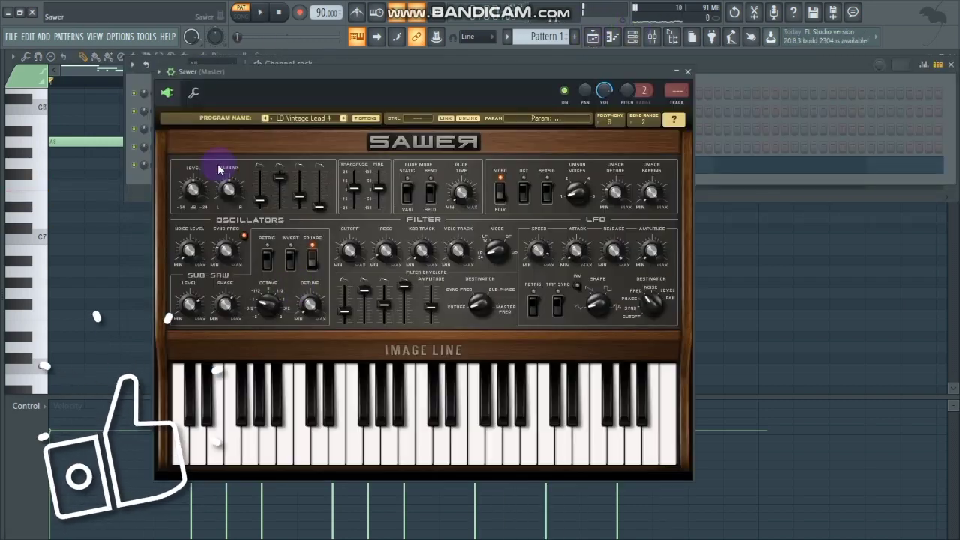
click(301, 120)
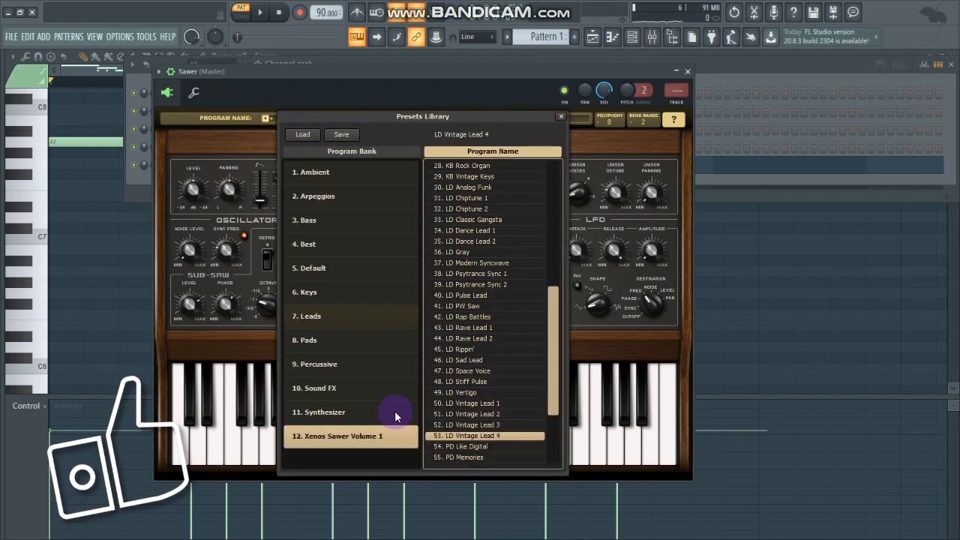
click(353, 300)
click(366, 438)
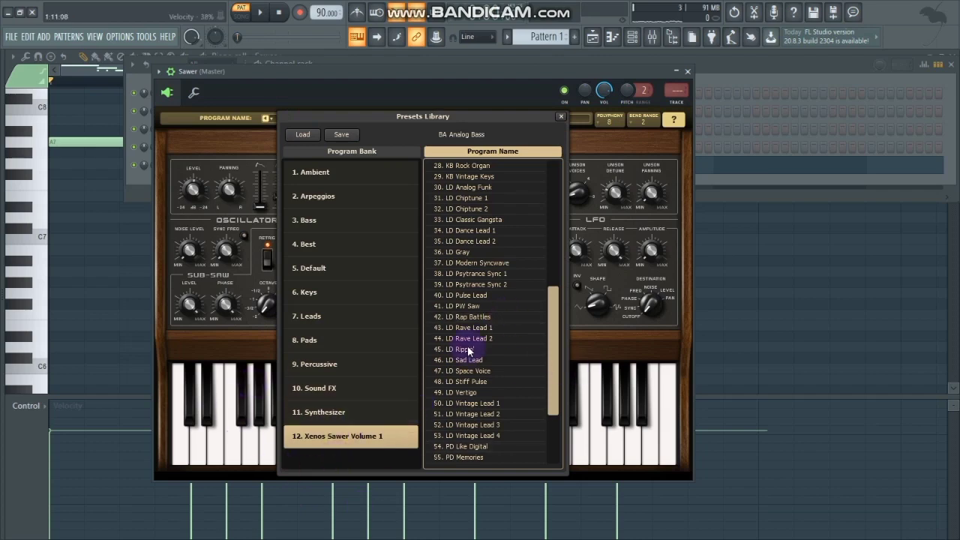
scroll(470, 341, up, 4)
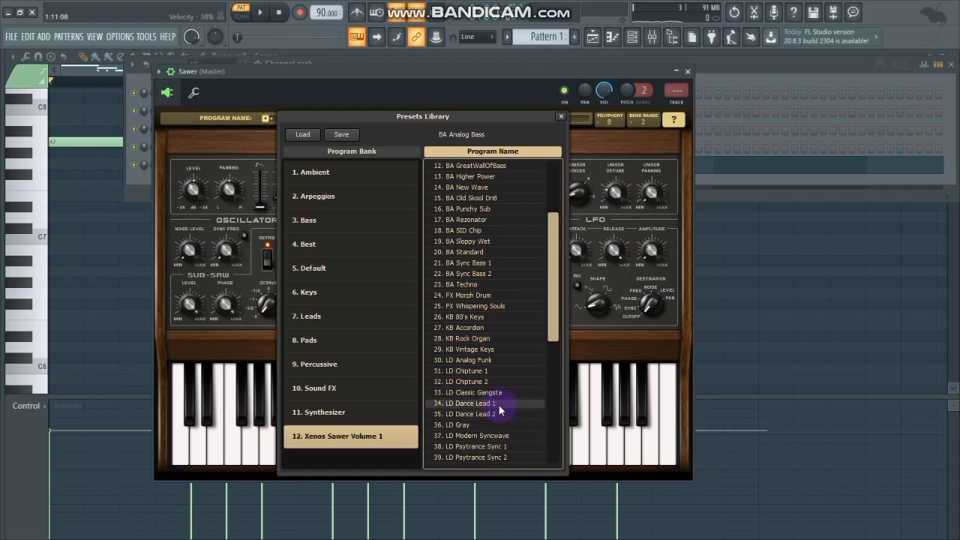
scroll(498, 405, down, 3)
scroll(499, 405, down, 5)
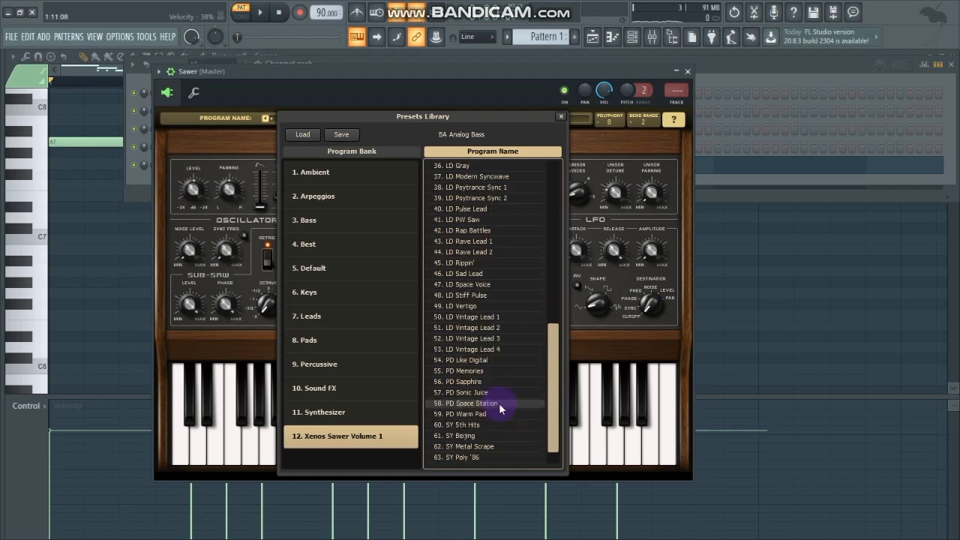
scroll(482, 273, up, 5)
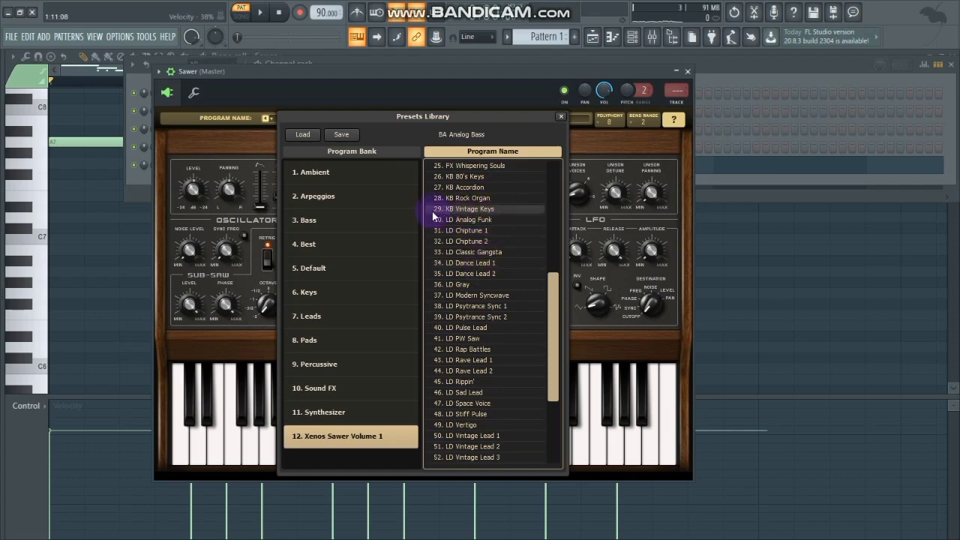
click(688, 72)
click(688, 72)
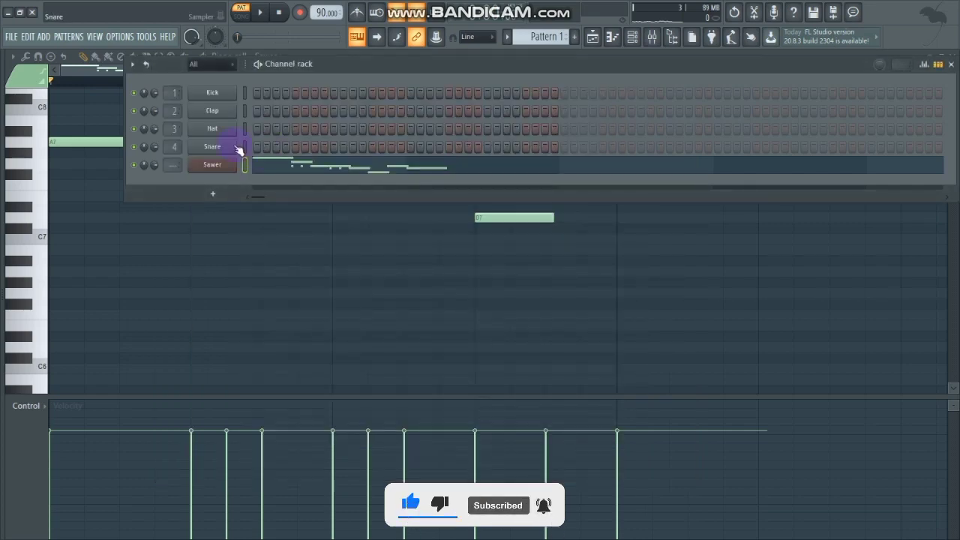
click(210, 165)
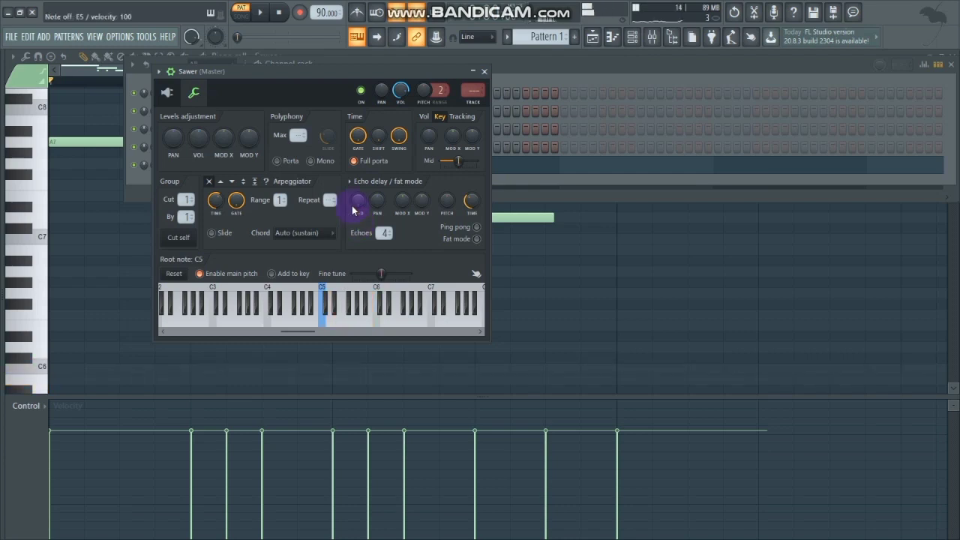
click(484, 71)
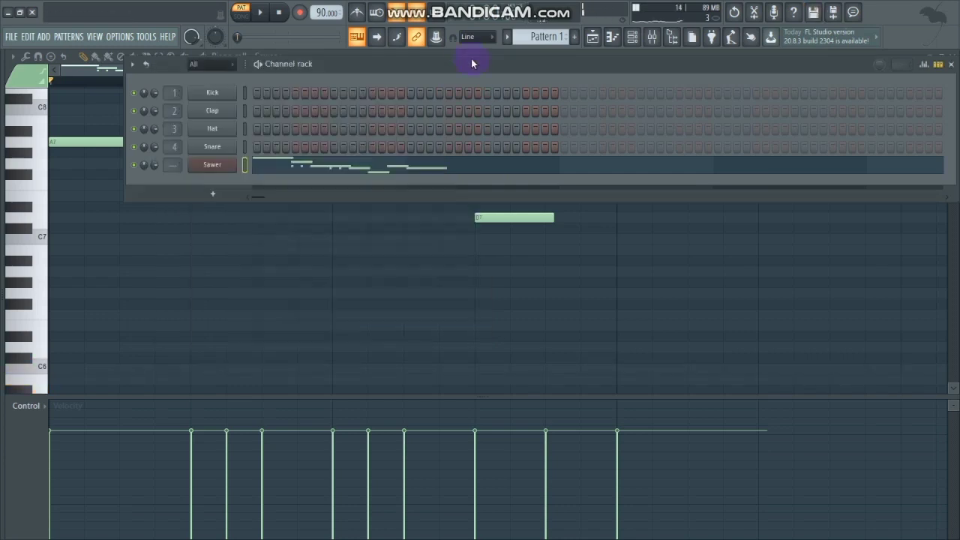
drag(469, 65, 364, 138)
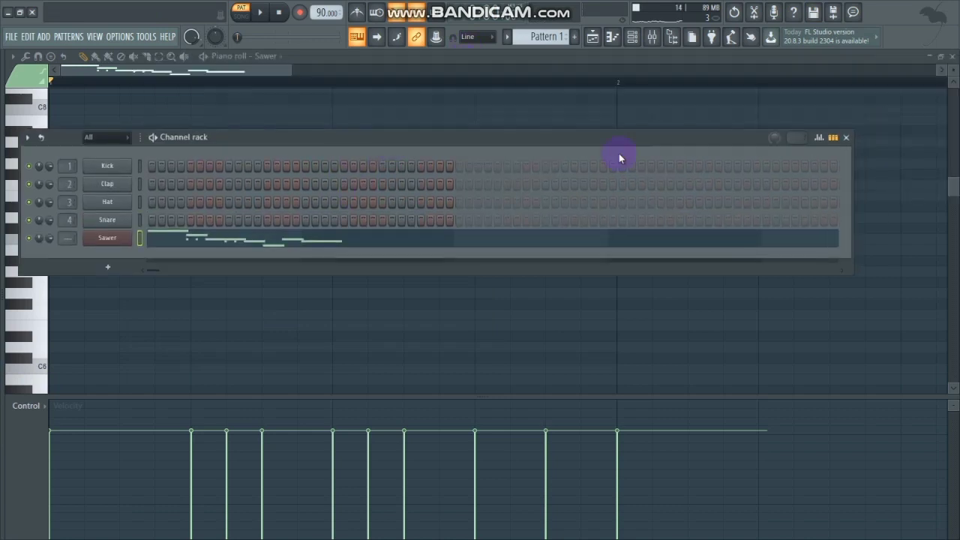
click(846, 139)
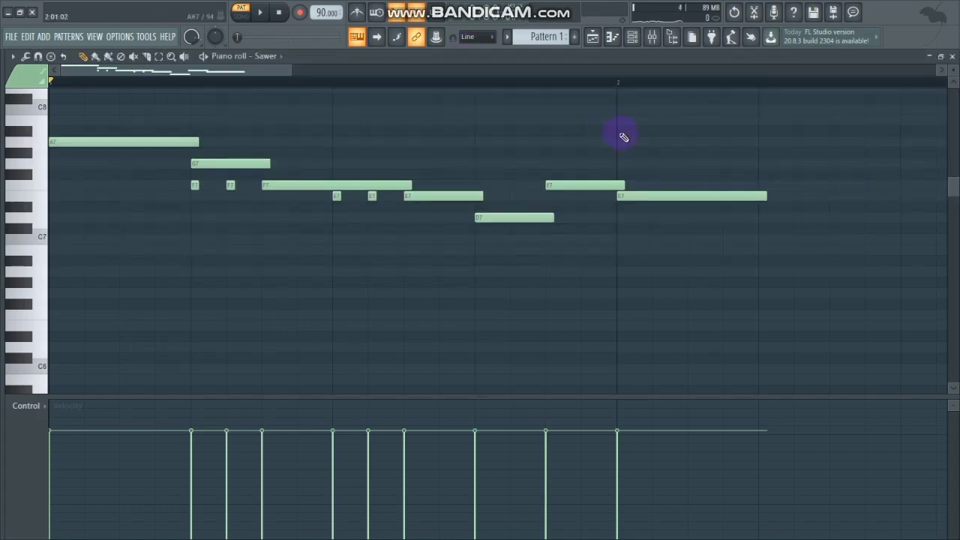
Step: Play a few single notes live on Sawer, including F5 and G5, to try out its sound
key(y)
key(r)
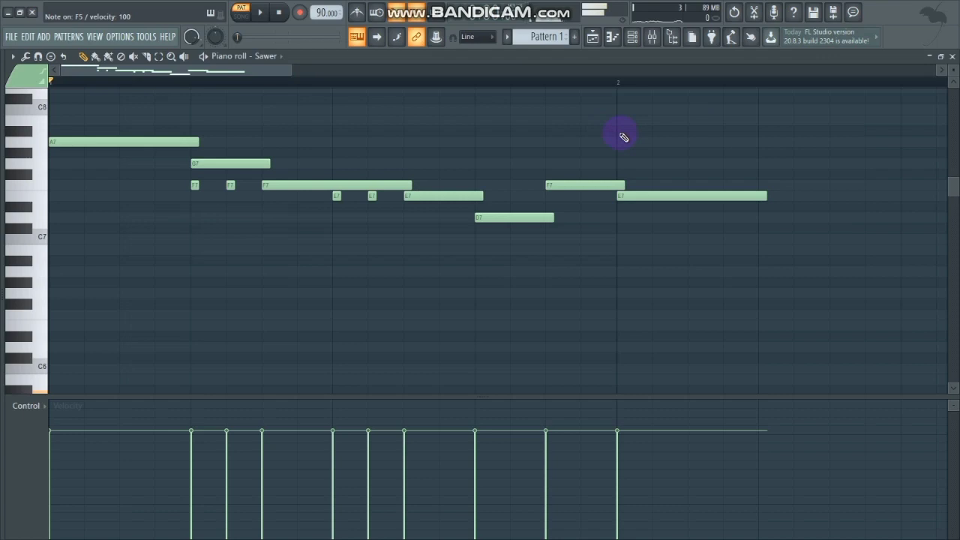
key(t)
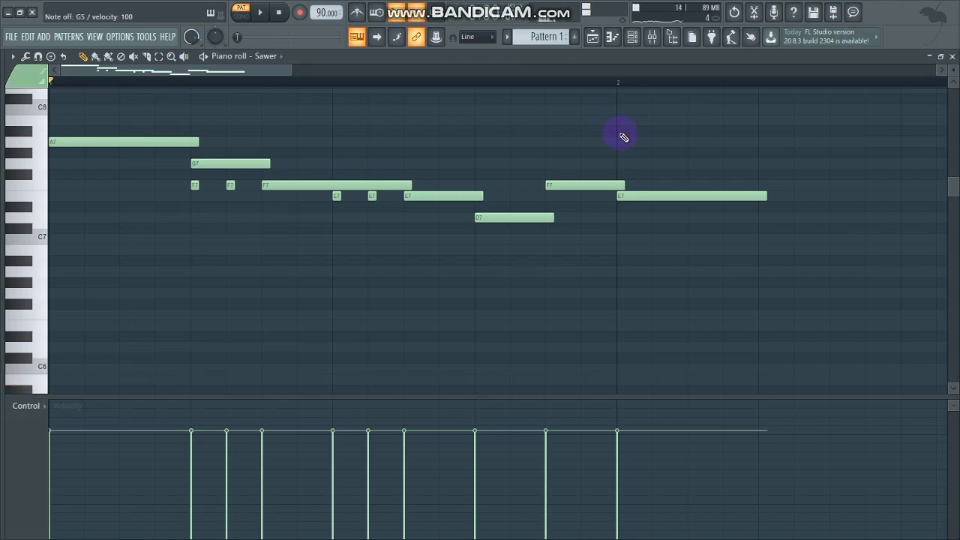
key(i)
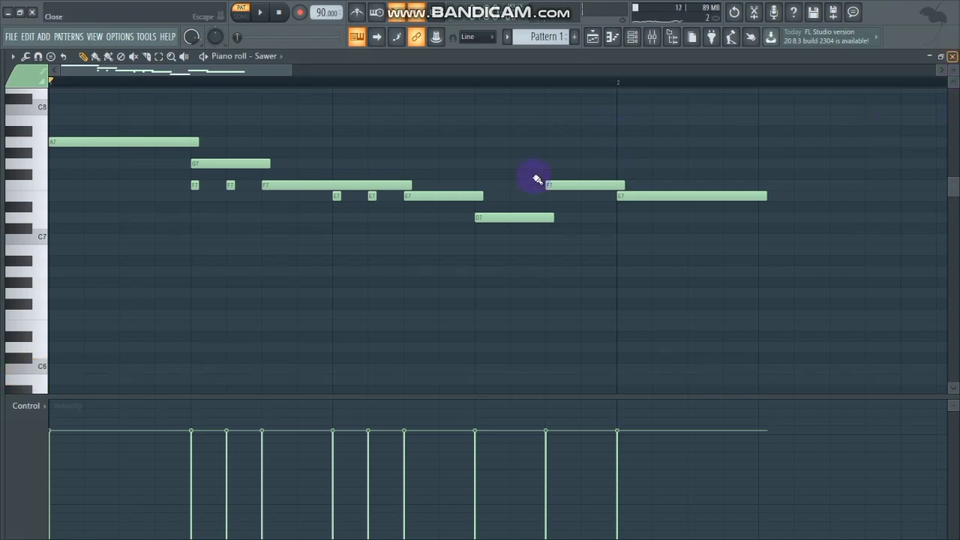
Step: Review the whole Sawer melody in the piano roll with a view of more than two bars, and return to the playlist
key(Escape)
click(632, 36)
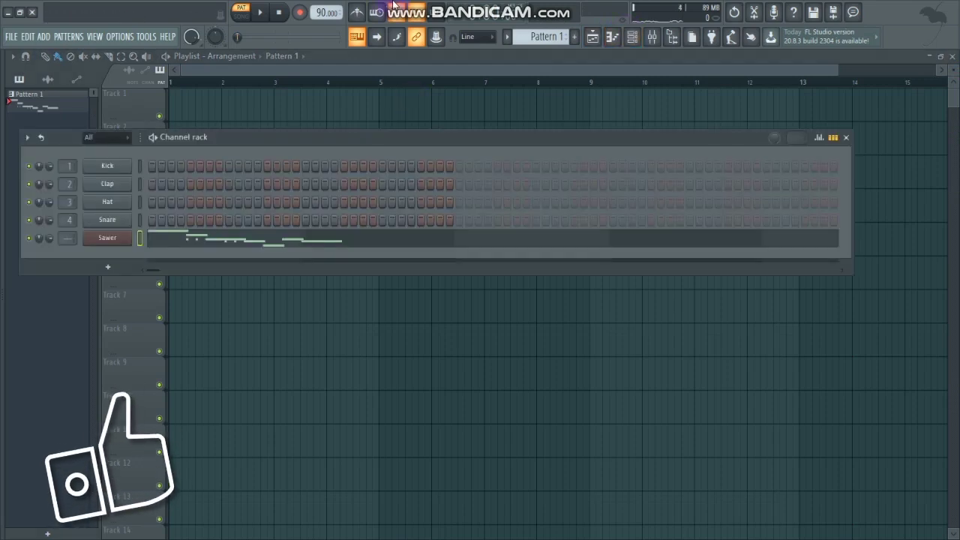
click(187, 234)
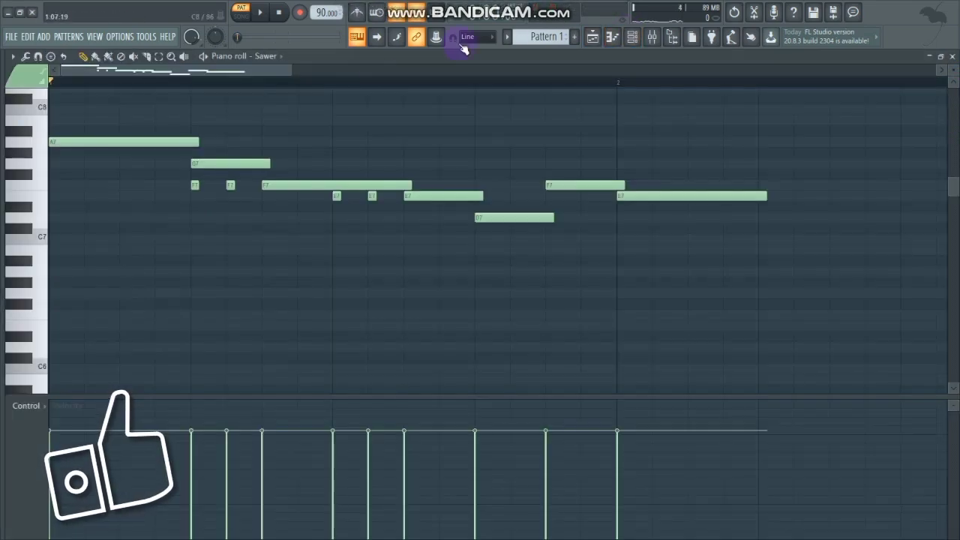
drag(291, 69, 955, 69)
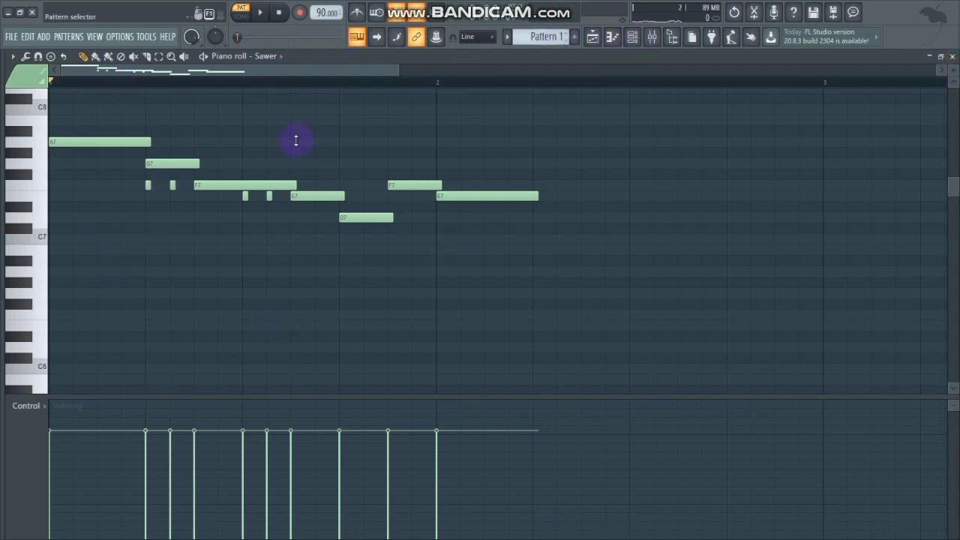
click(483, 72)
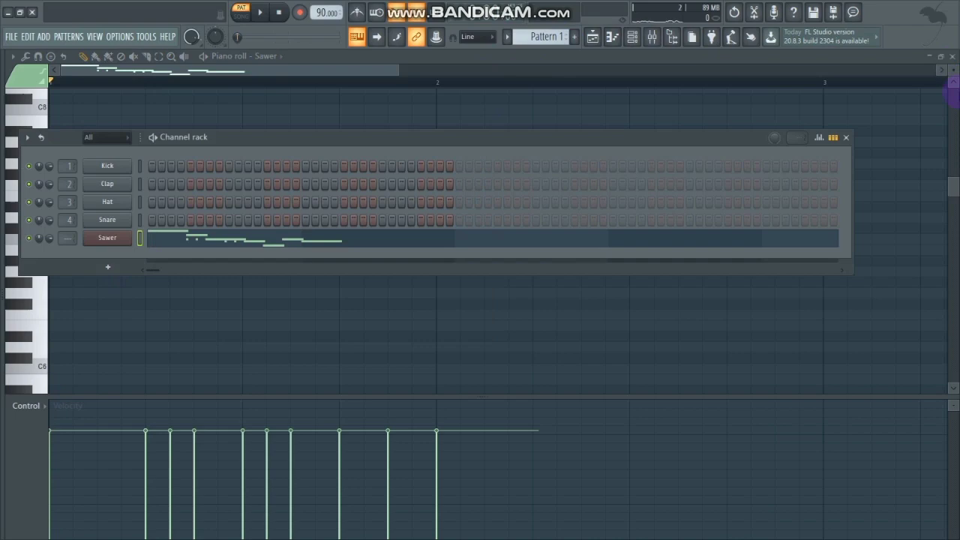
click(953, 56)
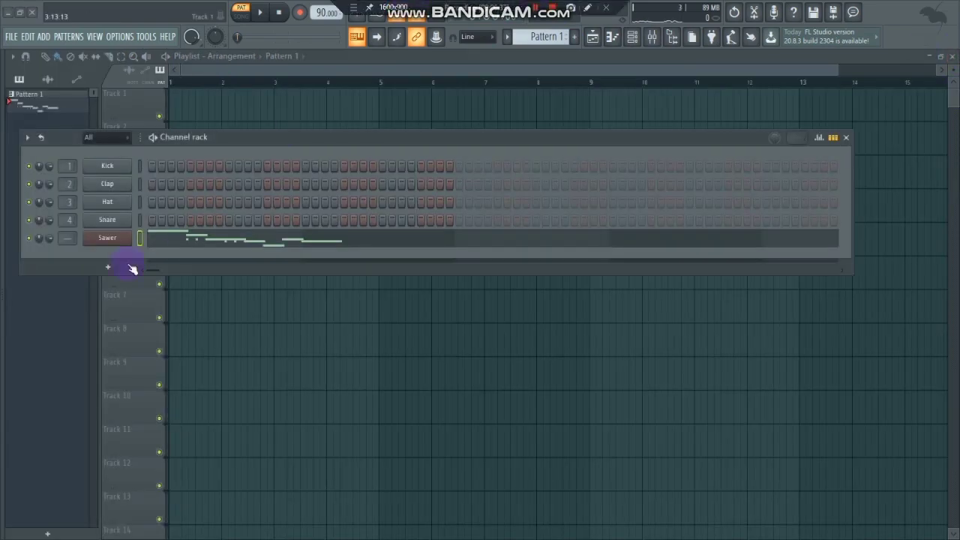
Step: Reopen Sawer's preset library, check the Leads bank, and load LD Classic Gangsta from Xenos Sawer Volume 1
click(119, 240)
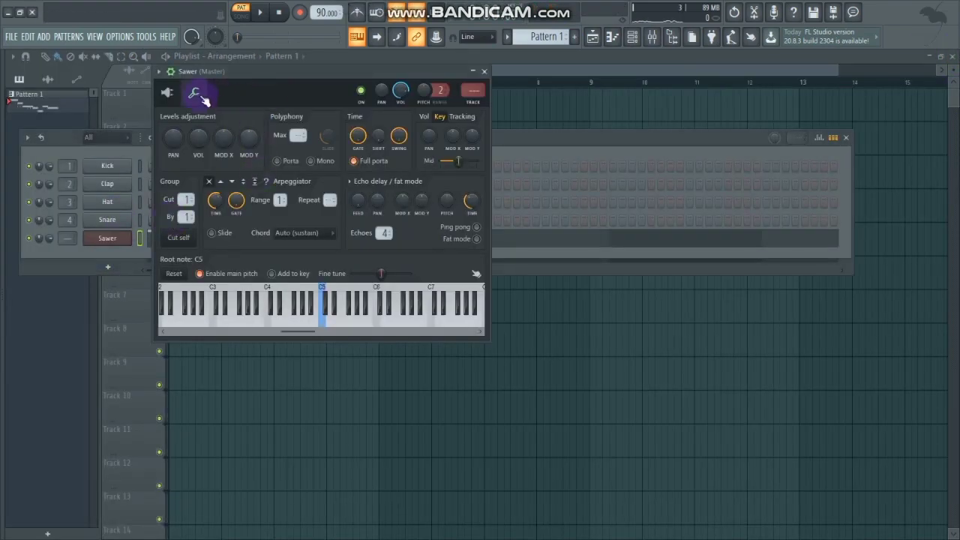
click(166, 92)
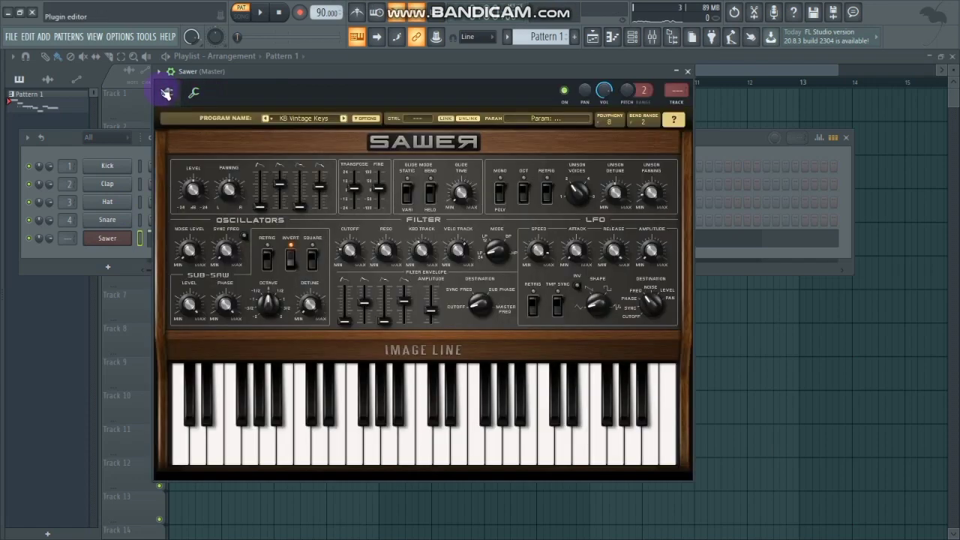
click(306, 119)
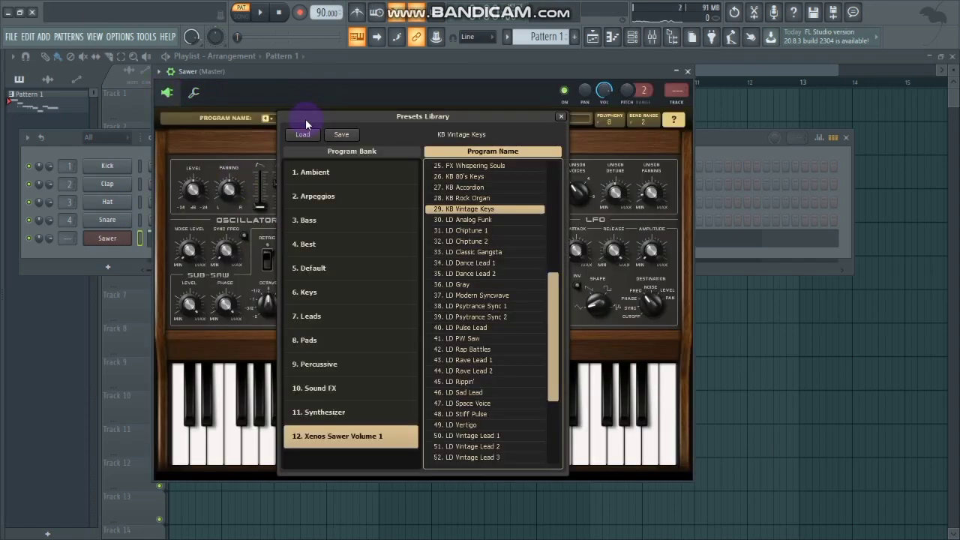
click(352, 318)
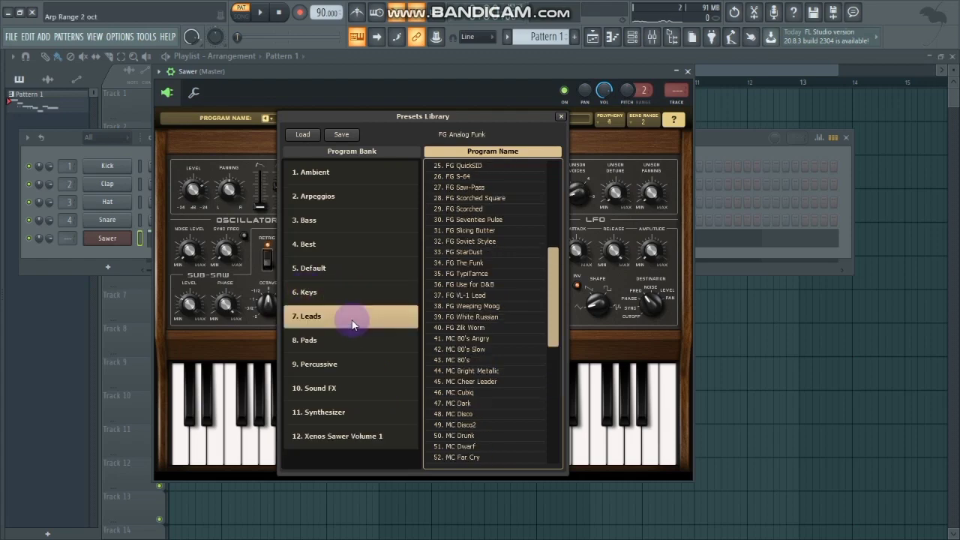
scroll(506, 377, down, 5)
scroll(508, 377, down, 5)
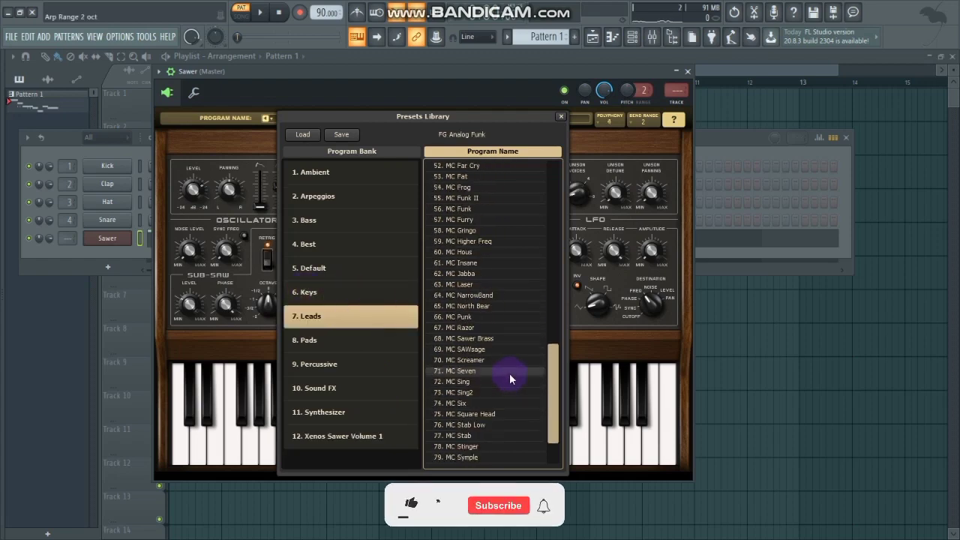
click(361, 442)
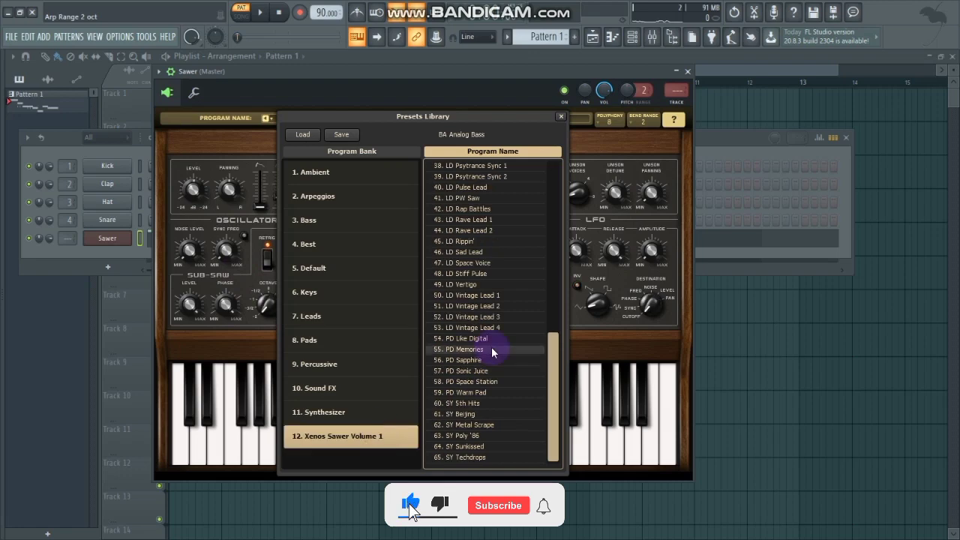
scroll(490, 225, up, 3)
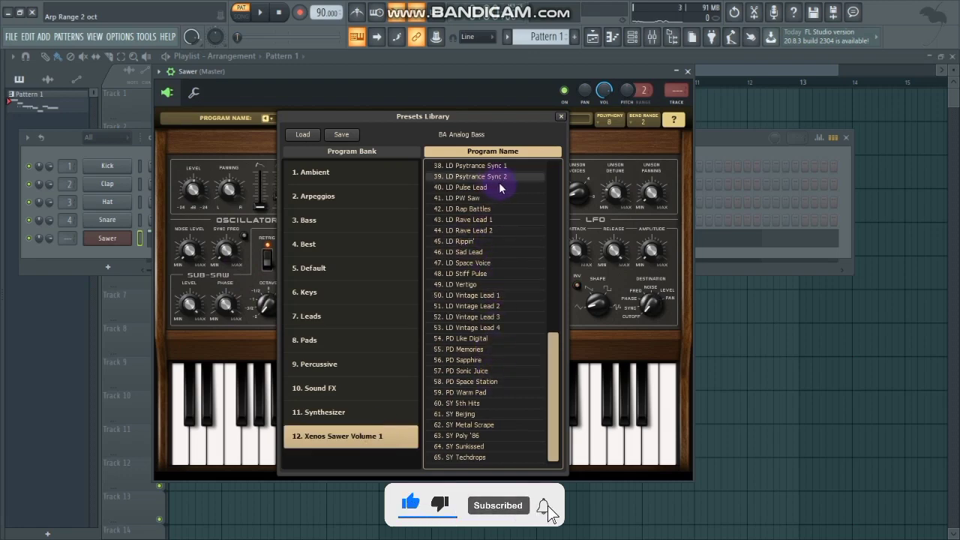
click(492, 189)
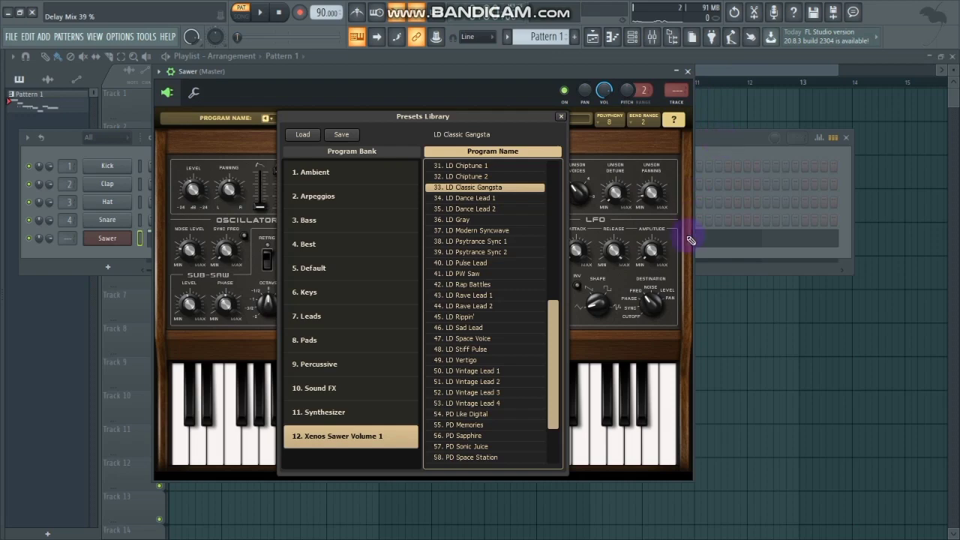
Step: Transpose the entire Sawer melody down one octave, play it back briefly, and close the piano roll
key(F7)
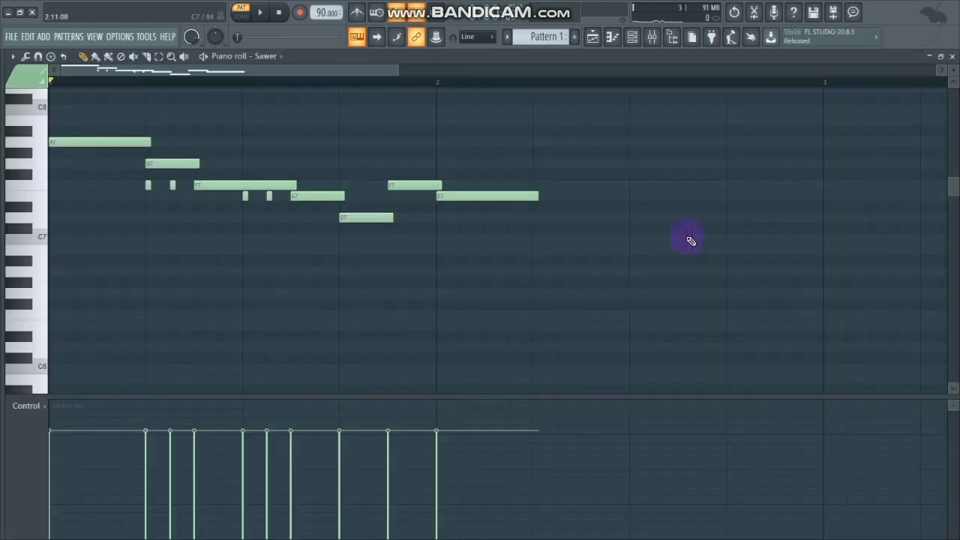
key(ctrl+Down)
key(space)
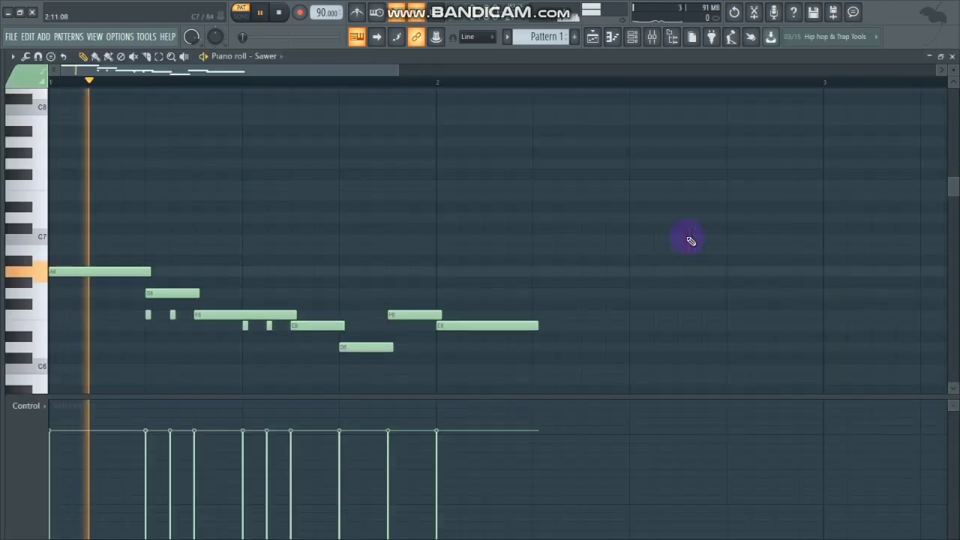
click(953, 57)
key(space)
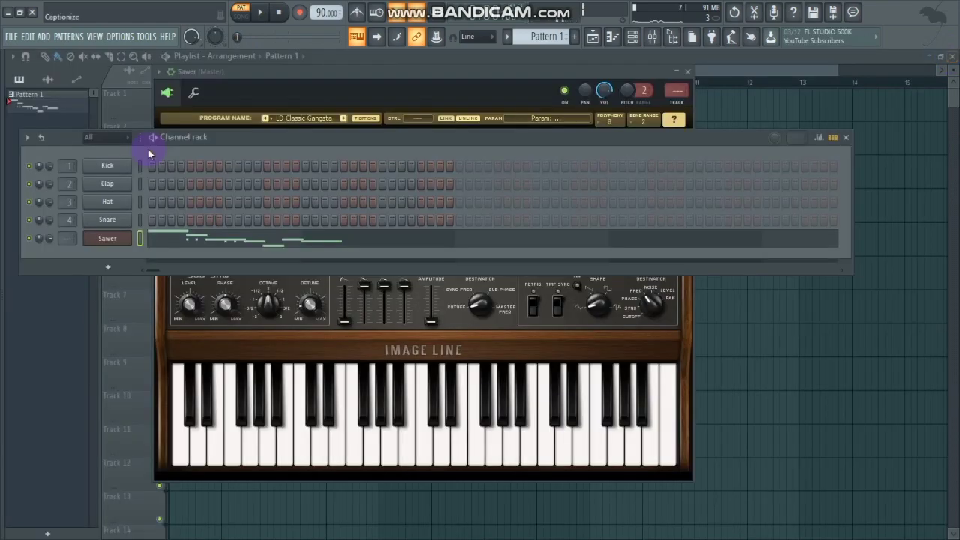
Step: Close Sawer, widen the sample browser, collapse 1 Vikram Pro Packs, and expand the 9th Wonder Drum Kit folder in my pack
click(688, 72)
drag(2, 199, 295, 231)
click(192, 155)
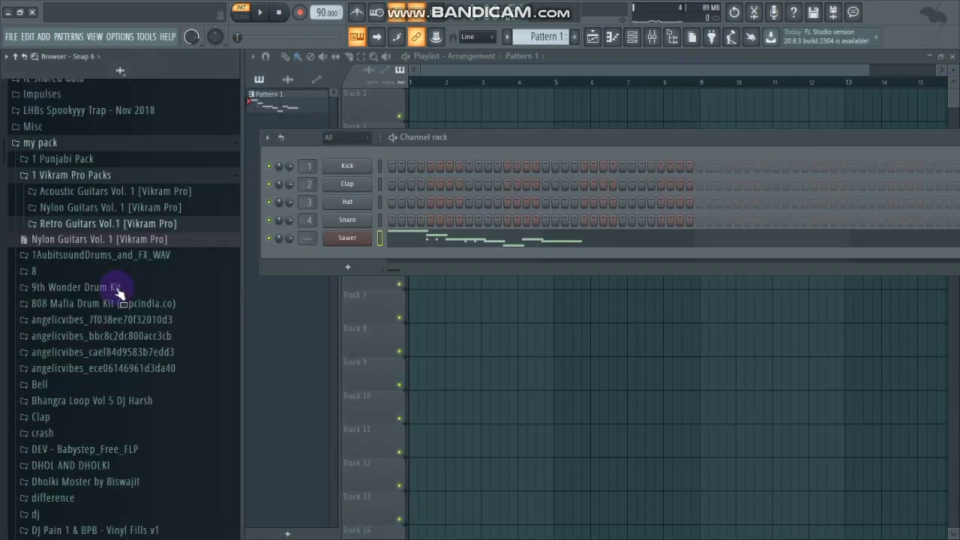
scroll(112, 289, up, 3)
click(100, 282)
click(96, 331)
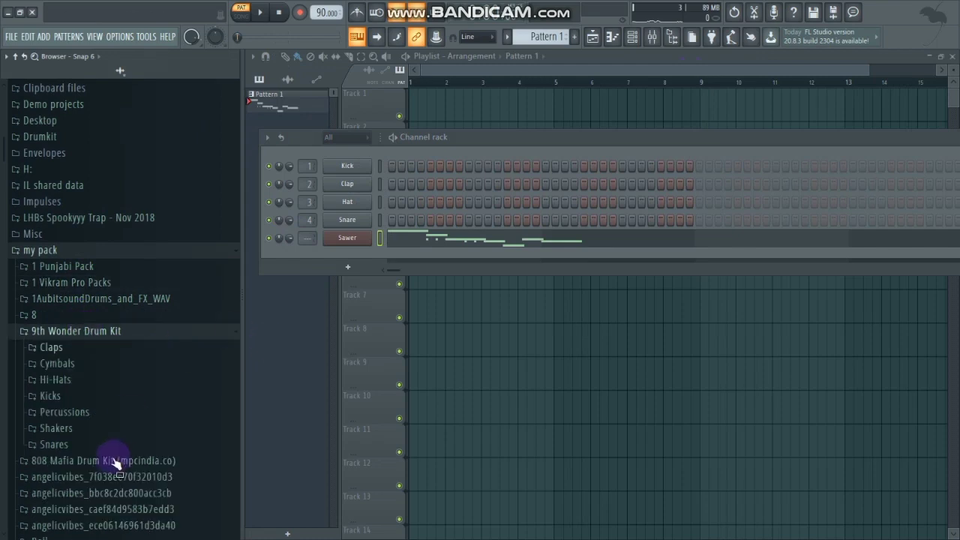
Step: Replace the Kick channel's sample with Cp_K and the Snare channel's sample with Box_Snr2 from the 9th Wonder Drum Kit
click(79, 396)
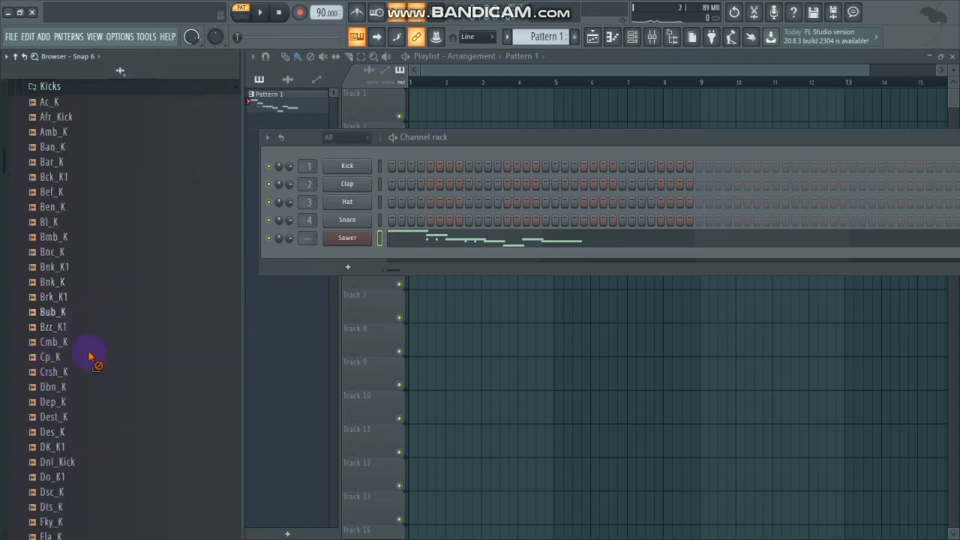
click(59, 88)
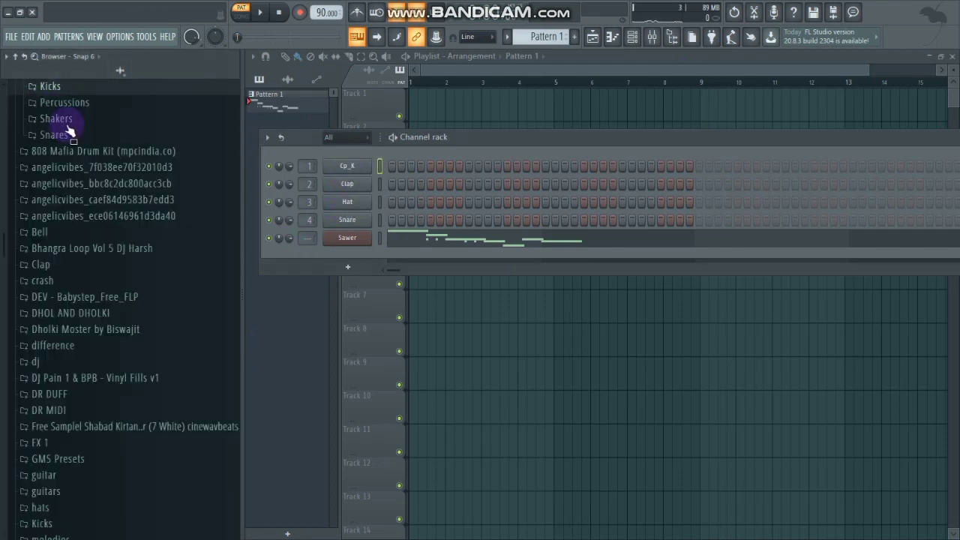
click(60, 136)
drag(96, 204, 354, 220)
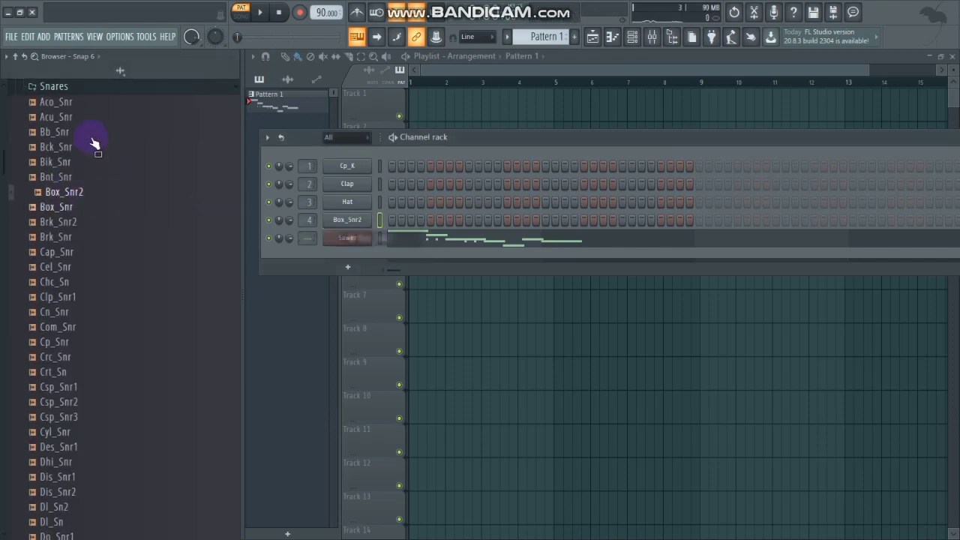
Step: Replace the Hat channel's sample with Aki_H4 from the Hi-Hats folder and fill it on every second step
scroll(91, 193, up, 2)
click(61, 111)
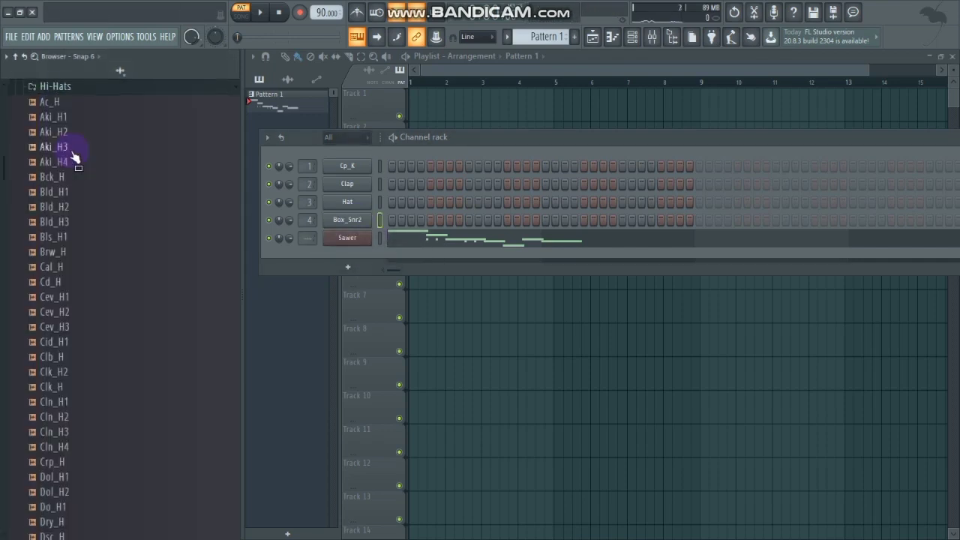
click(64, 148)
click(63, 165)
drag(285, 197, 356, 201)
right_click(356, 201)
click(501, 240)
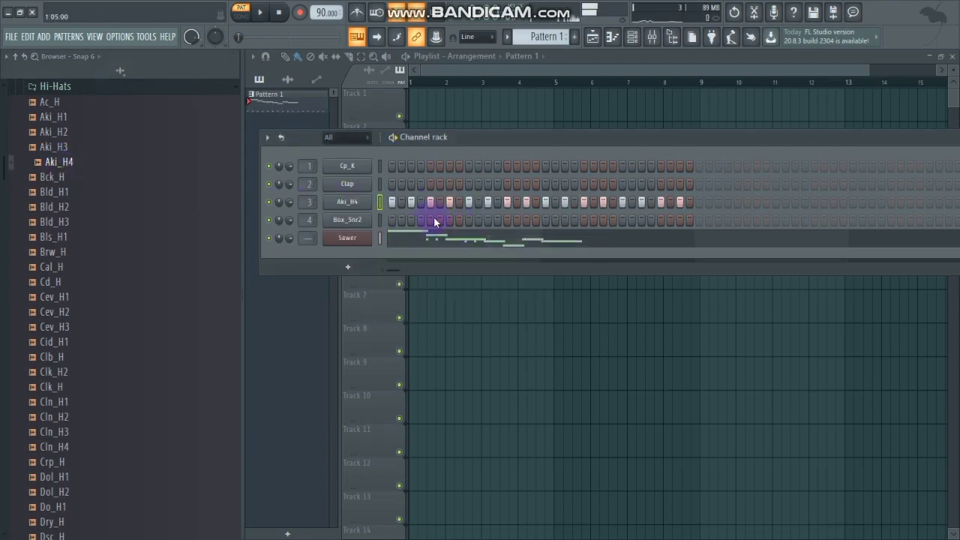
Step: Add Box_Snr2 snare hits on steps 5, 13, 21 and 29 while playing the pattern
click(431, 219)
key(space)
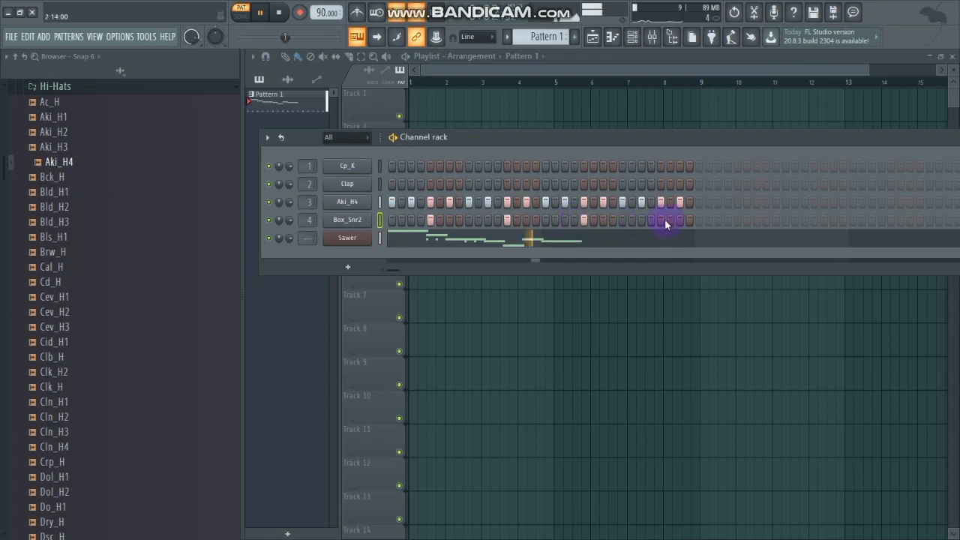
click(661, 219)
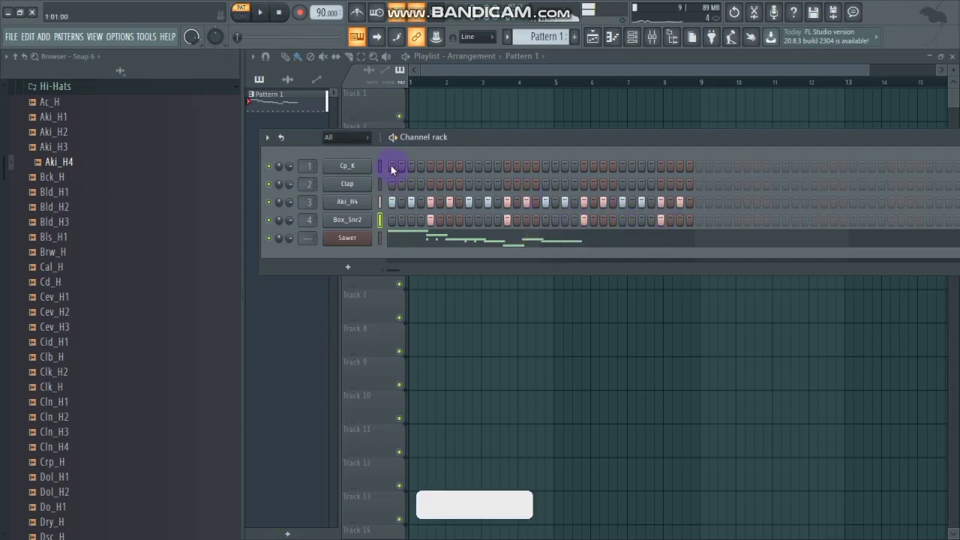
Step: Program Cp_K kick hits on steps 1, 8, 9, 11, 17, 20 and 27 with the pattern playing
click(391, 166)
click(458, 166)
click(468, 166)
click(487, 166)
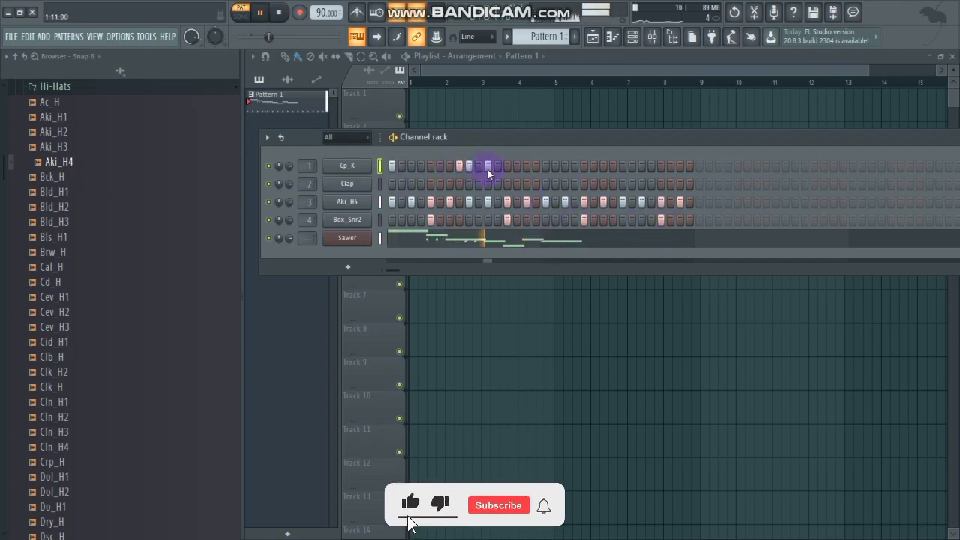
click(545, 166)
click(574, 166)
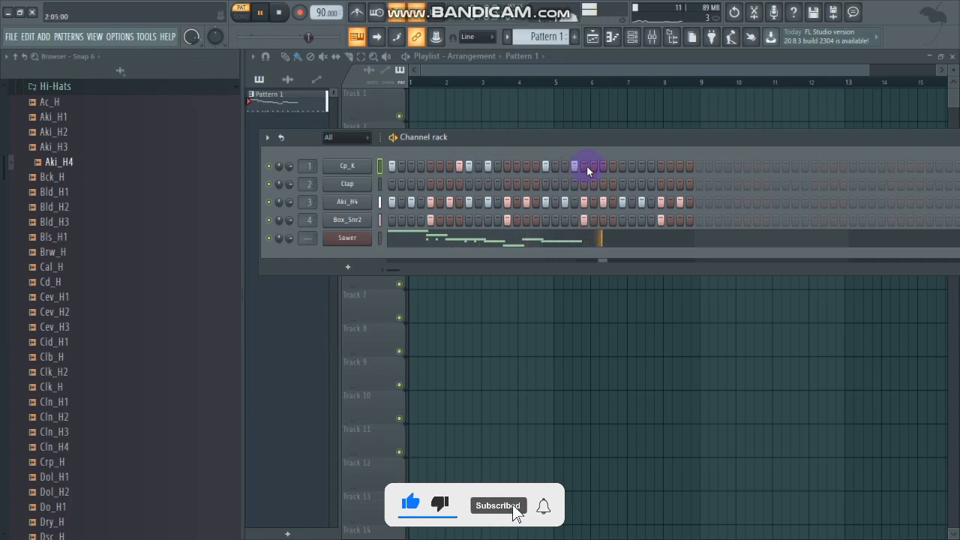
click(641, 166)
Step: Bring the far end of the channel rack into view, set the swing to about 47%, and move the rack back
drag(953, 159, 931, 159)
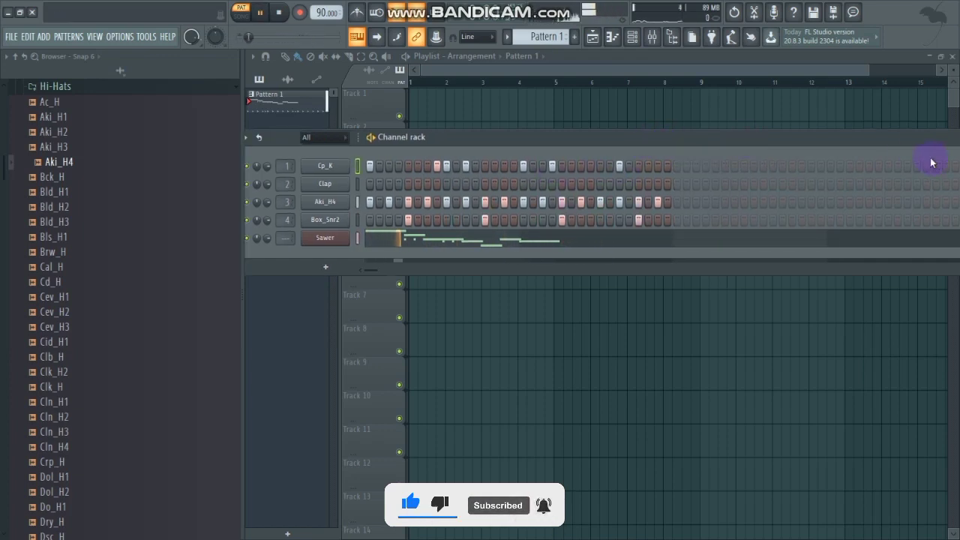
drag(807, 143, 693, 143)
drag(880, 139, 880, 112)
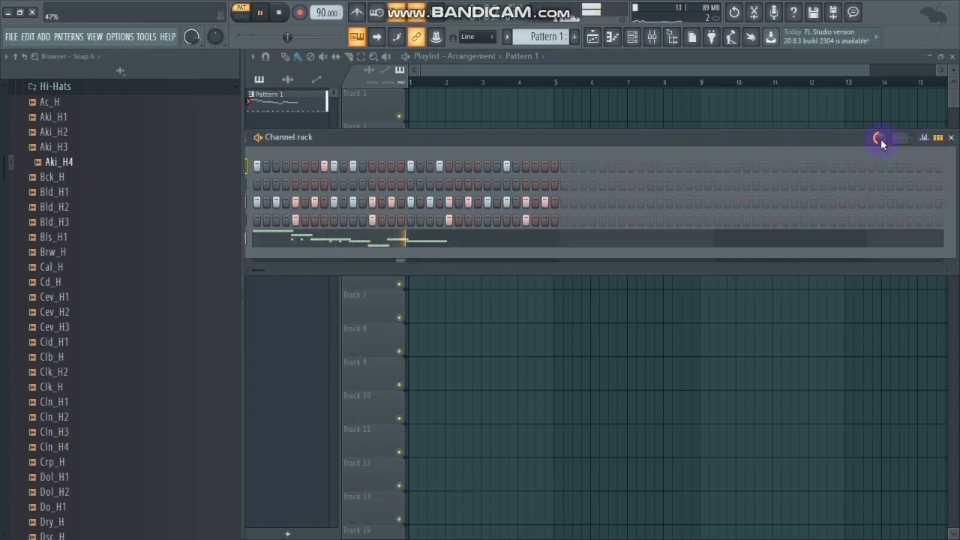
drag(723, 138, 857, 133)
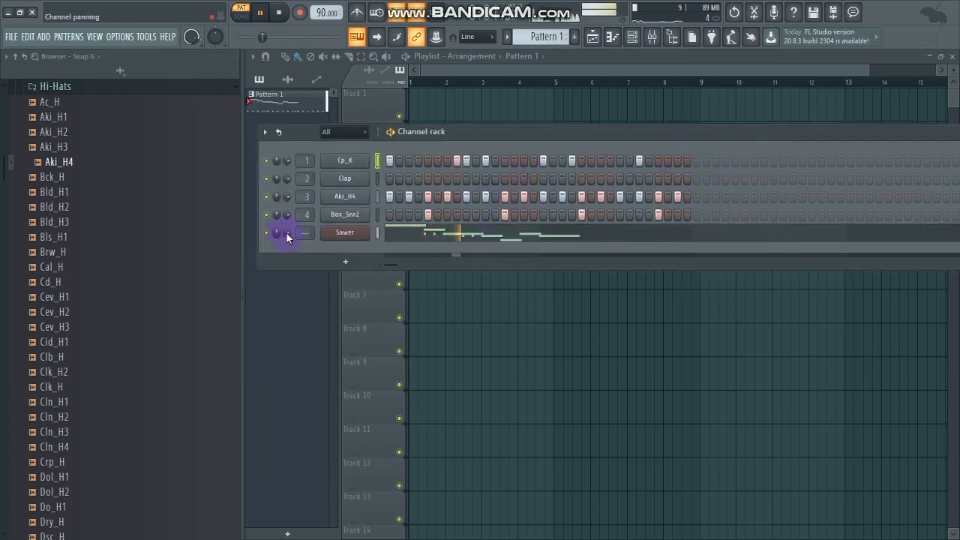
Step: Add extra Aki_H4 hi-hat hits on steps 10, 20 and 28, listen to the pattern, and stop playback
click(632, 37)
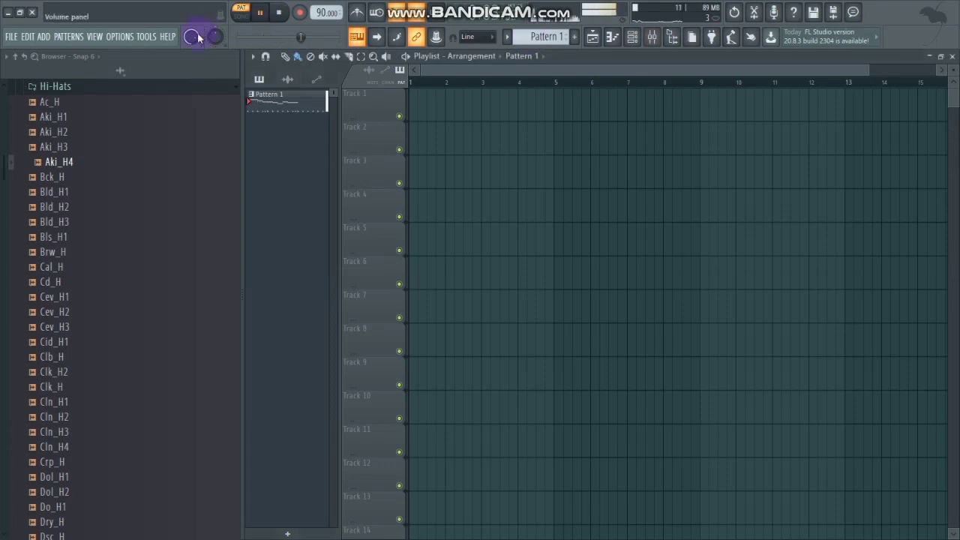
click(634, 37)
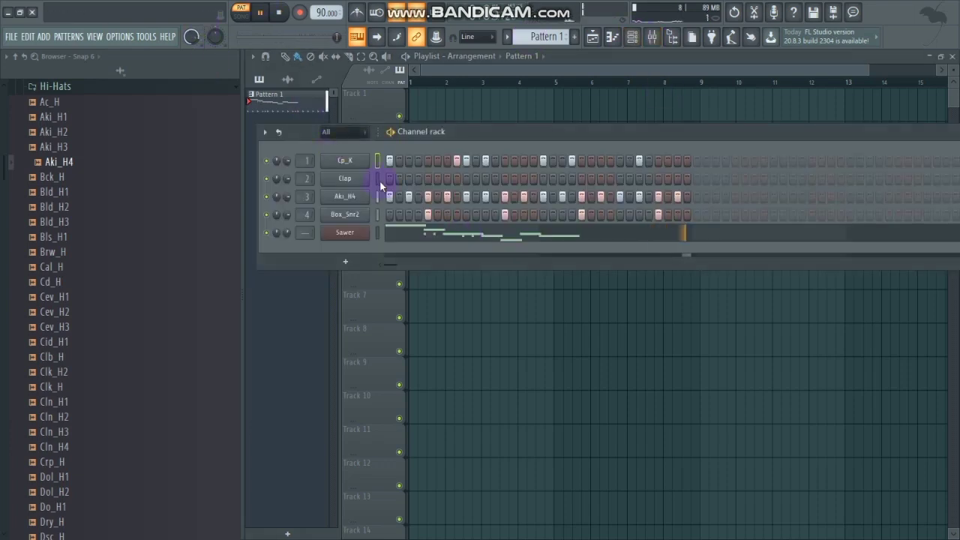
click(648, 197)
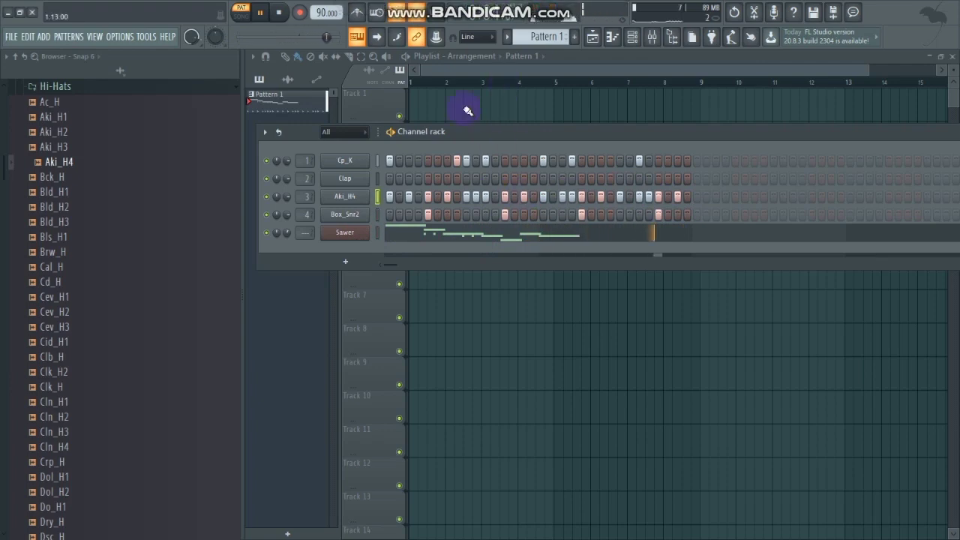
key(space)
Step: Hide the browser, open Sawer to review its LD Classic Gangsta settings, and close it
drag(243, 258, 2, 184)
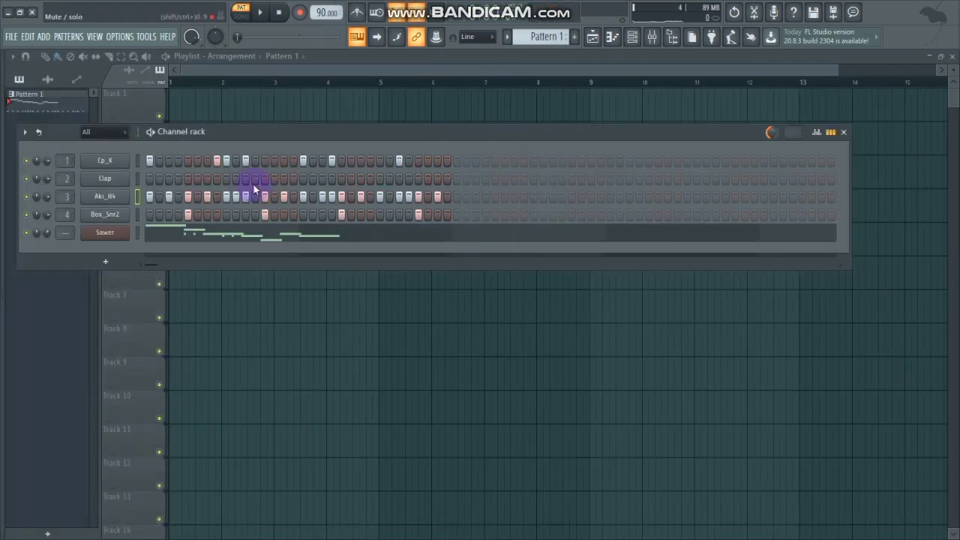
click(124, 235)
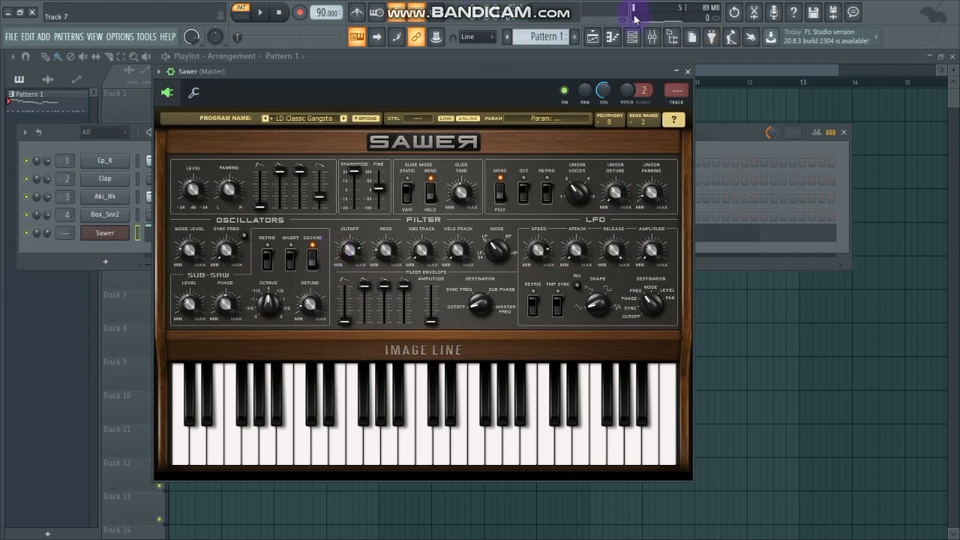
click(687, 71)
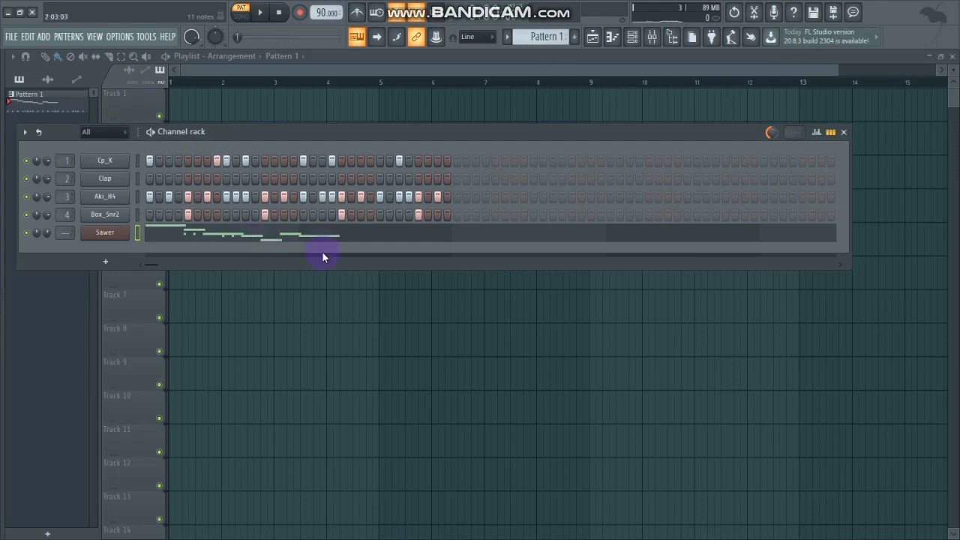
key(F4)
key(F6)
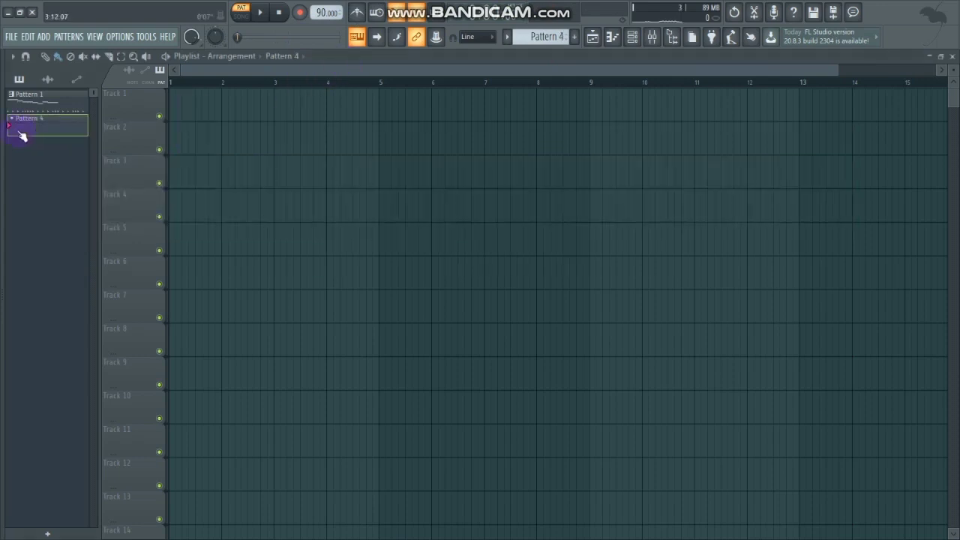
click(47, 100)
click(636, 41)
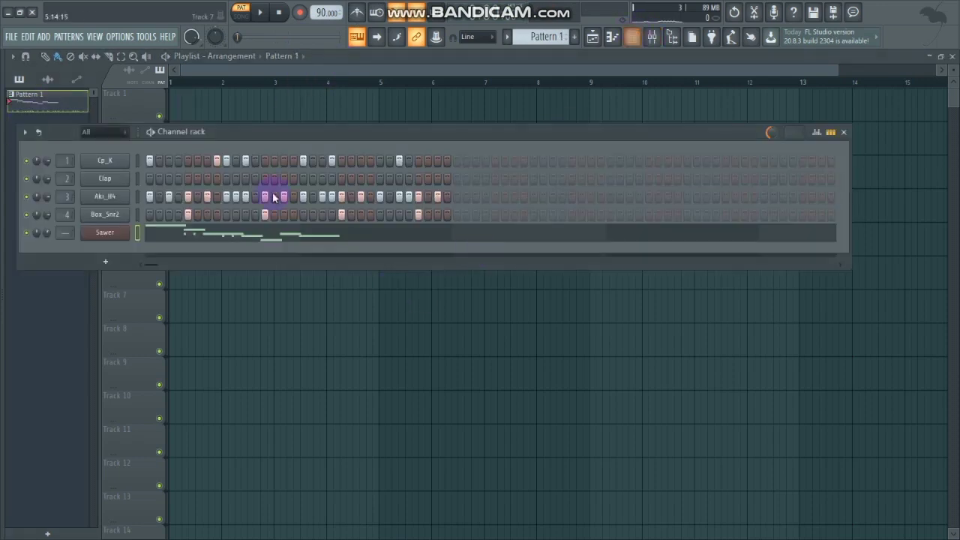
Step: Close the channel rack, collapse the my pack folder in the browser, and hide the browser again
click(844, 134)
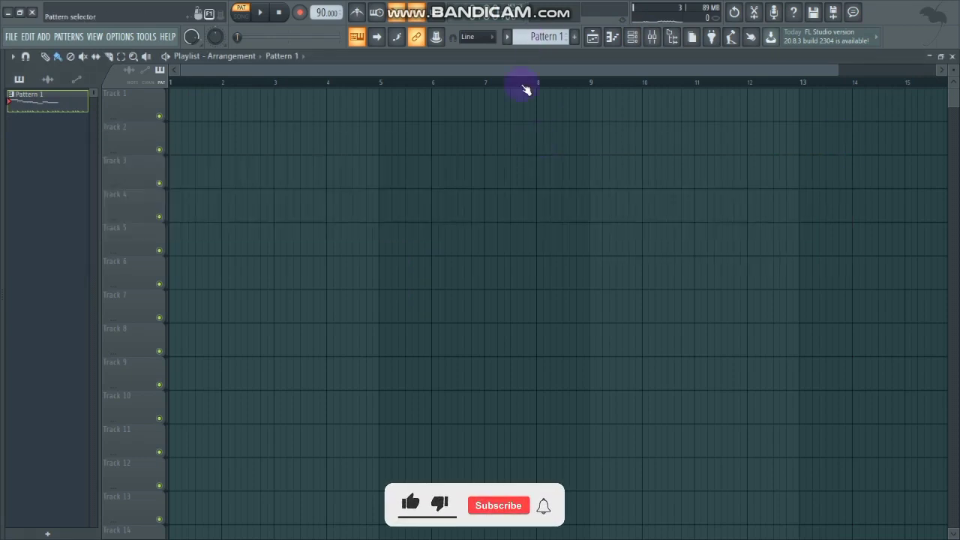
mouse_move(546, 5)
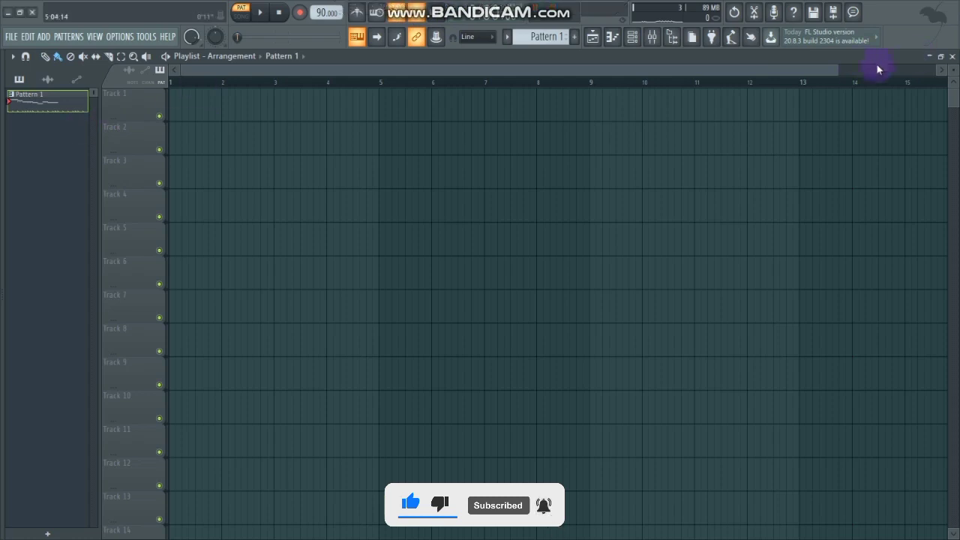
drag(834, 71, 605, 70)
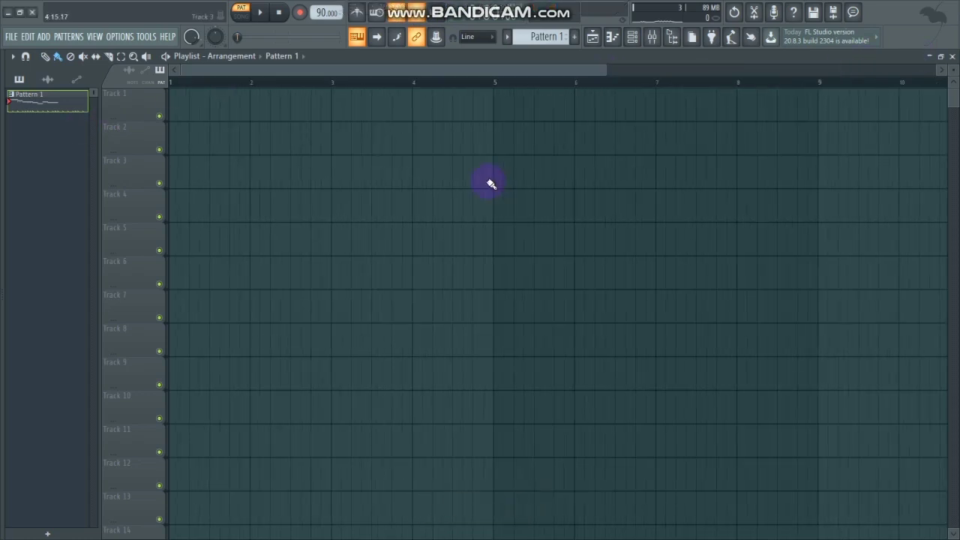
drag(3, 200, 357, 196)
scroll(35, 268, up, 5)
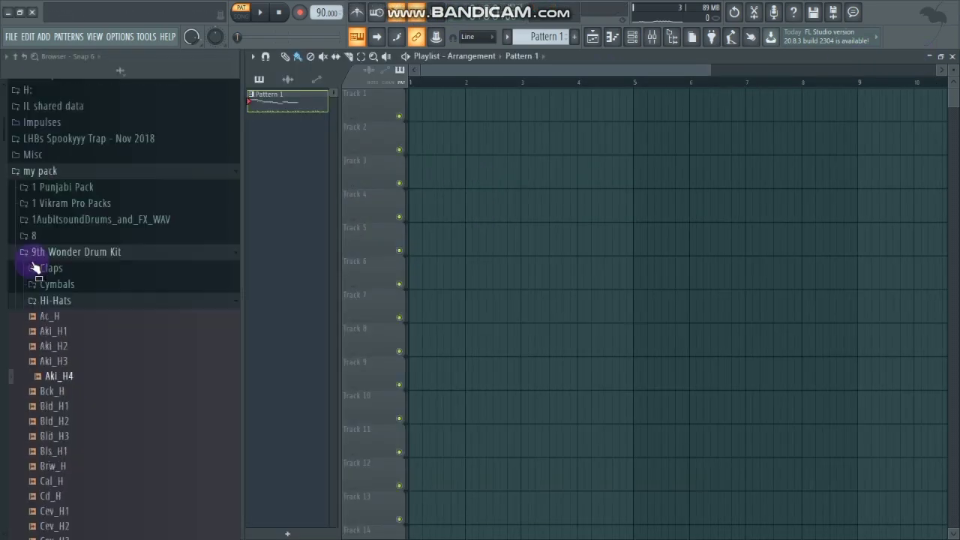
click(82, 229)
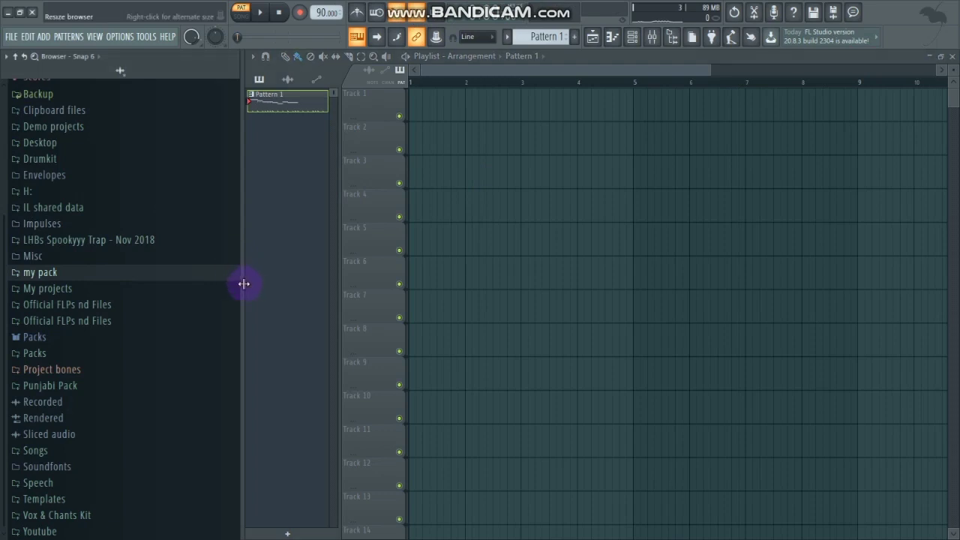
drag(243, 283, 88, 227)
mouse_move(594, 5)
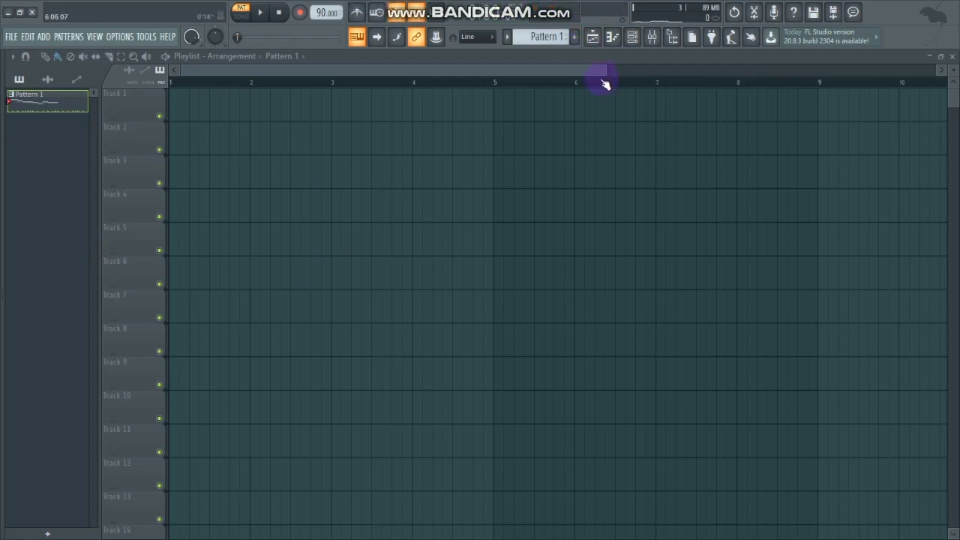
drag(606, 75, 764, 75)
mouse_move(467, 4)
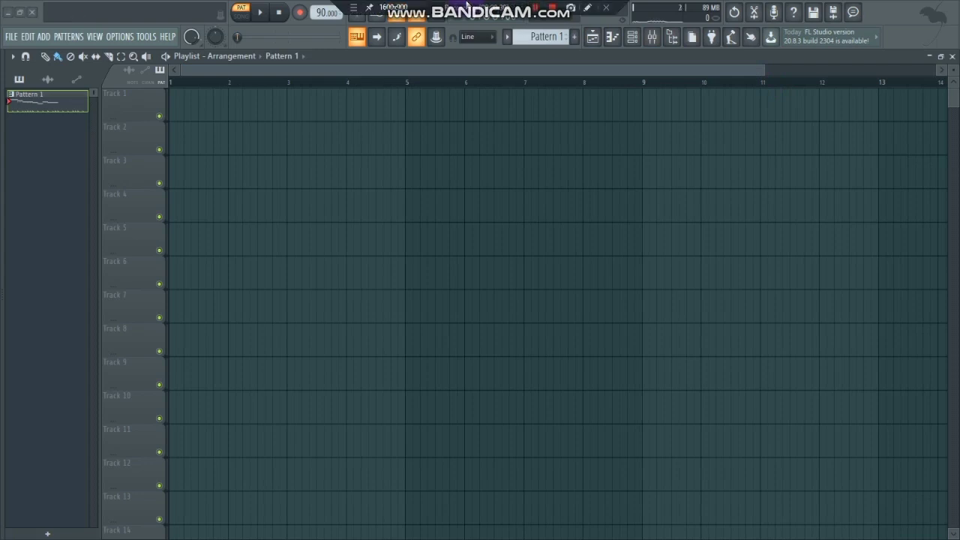
drag(768, 78, 878, 77)
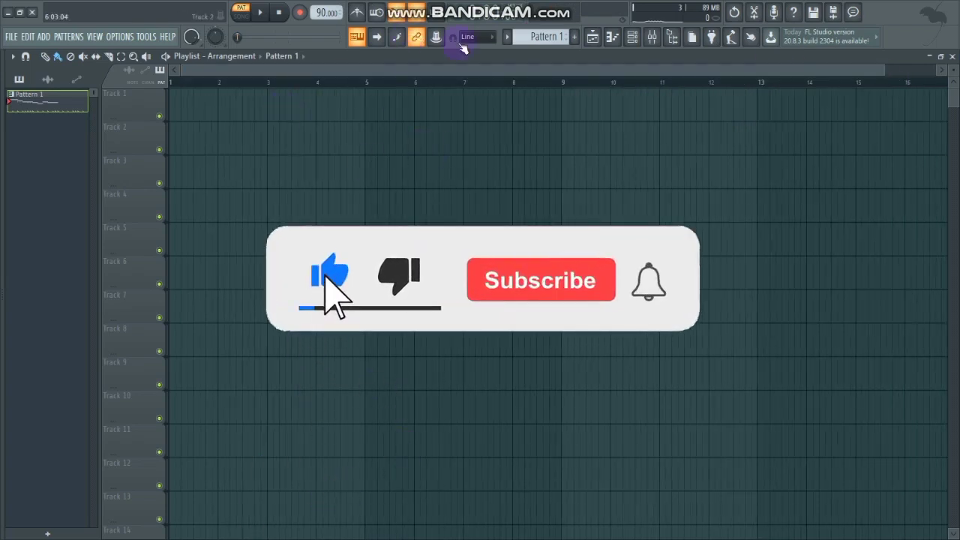
mouse_move(454, 4)
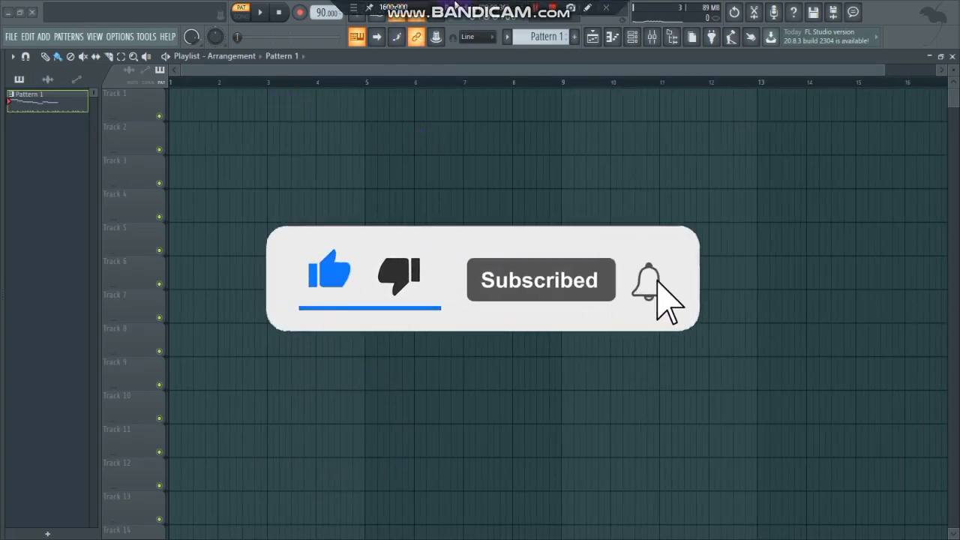